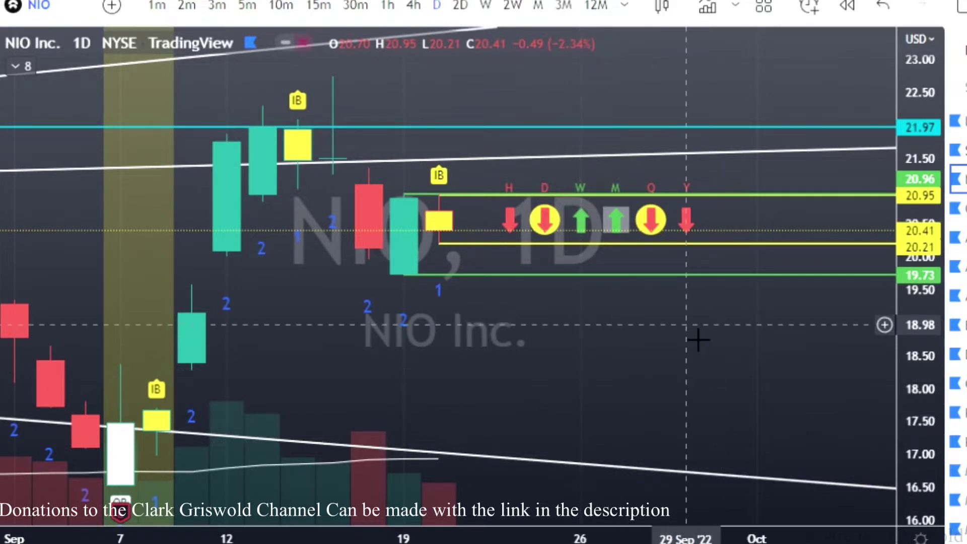
# - Examine the NIO daily chart around the 20 Sep inside bar and its yellow high and low levels
pyautogui.moveTo(702, 346); pyautogui.dragTo(711, 373)
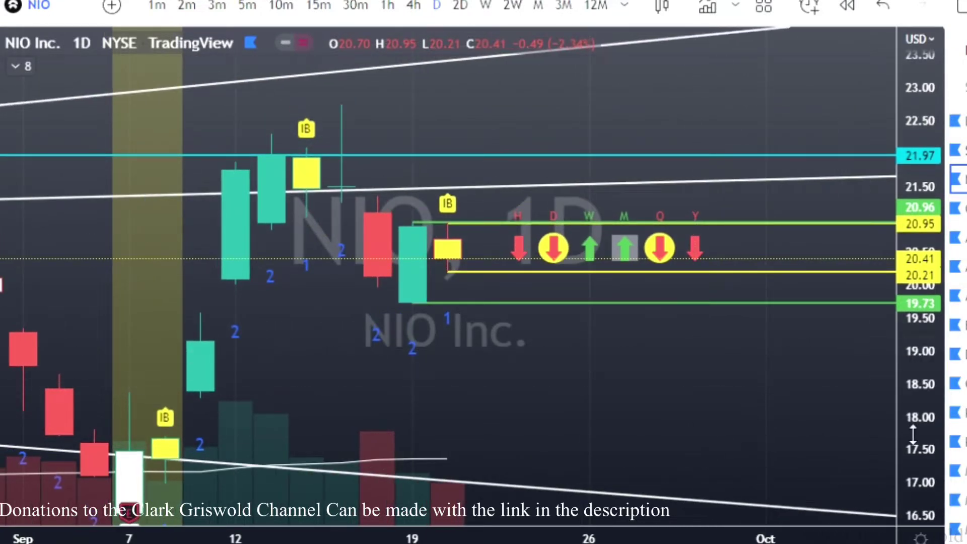
pyautogui.moveTo(915, 441); pyautogui.dragTo(834, 454)
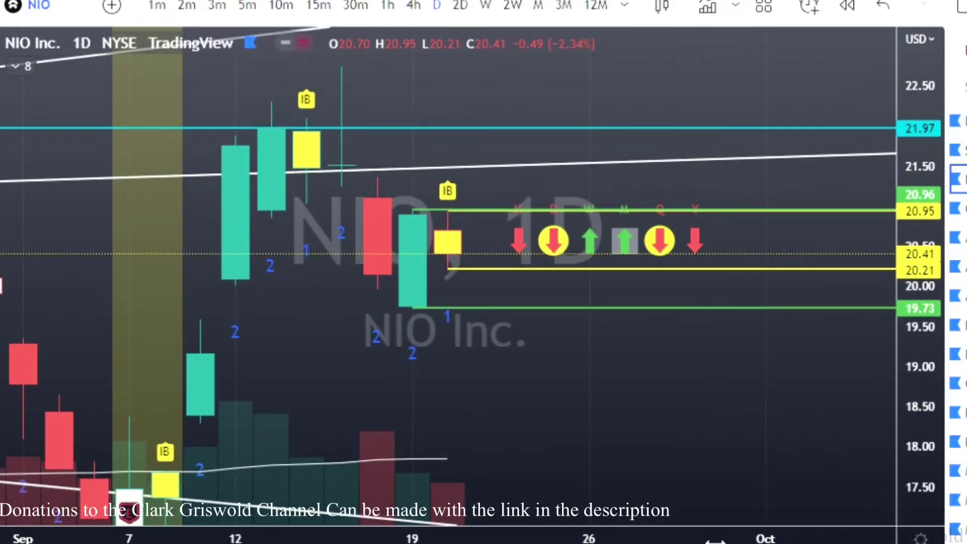
pyautogui.scroll(2, 570, 426)
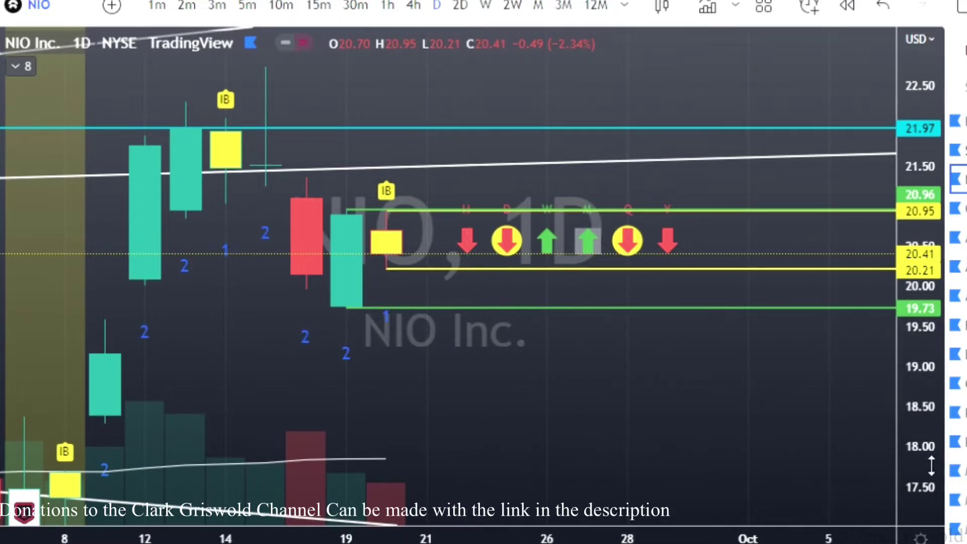
pyautogui.moveTo(767, 364); pyautogui.dragTo(779, 399)
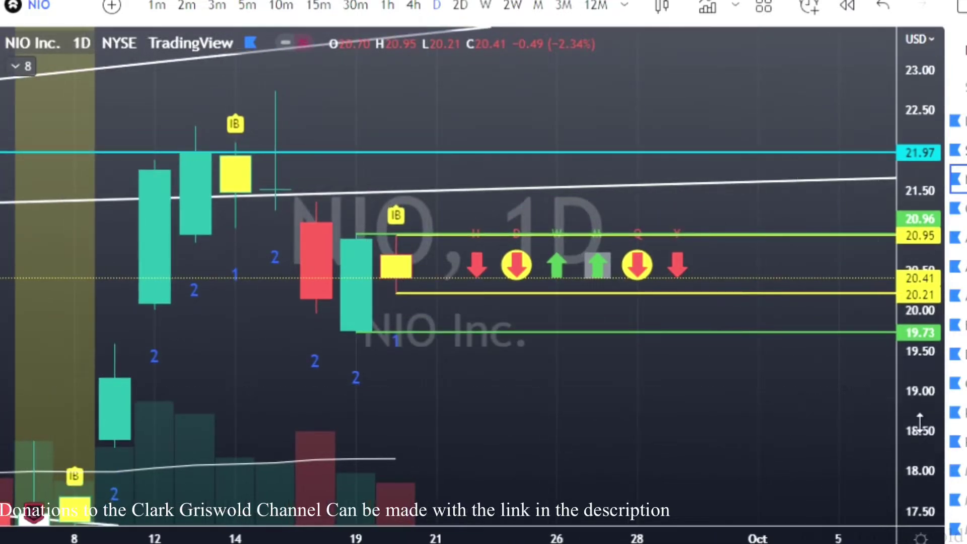
pyautogui.moveTo(923, 425); pyautogui.dragTo(932, 333)
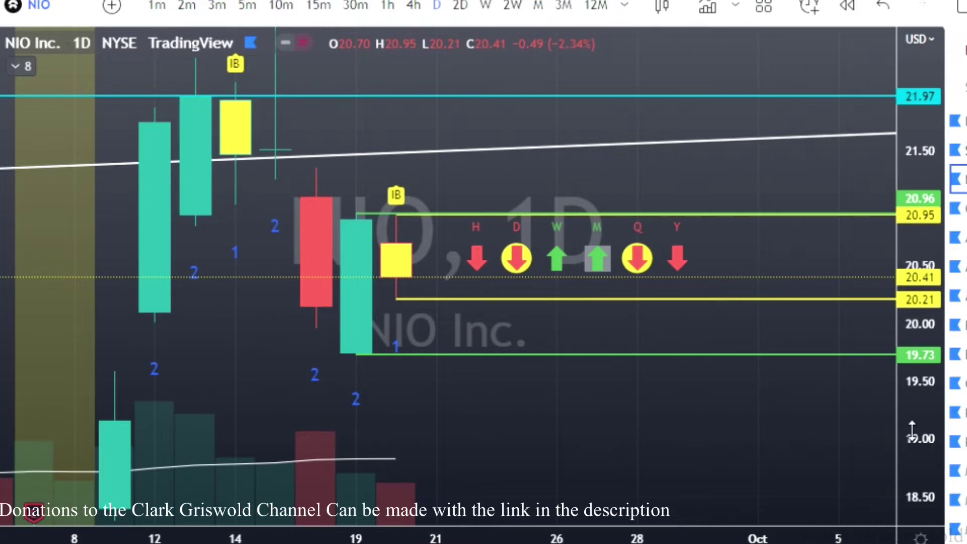
pyautogui.moveTo(912, 430); pyautogui.dragTo(913, 352)
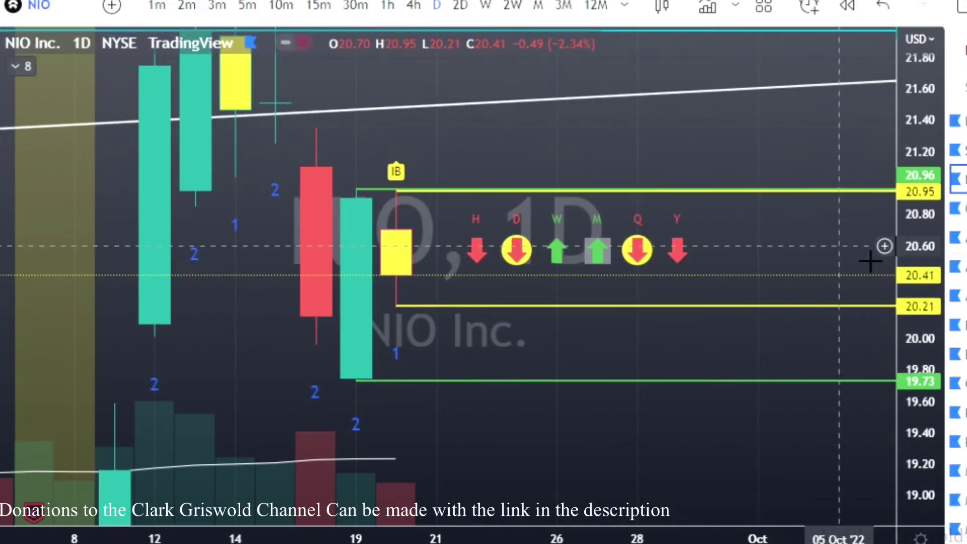
pyautogui.moveTo(909, 247); pyautogui.dragTo(910, 270)
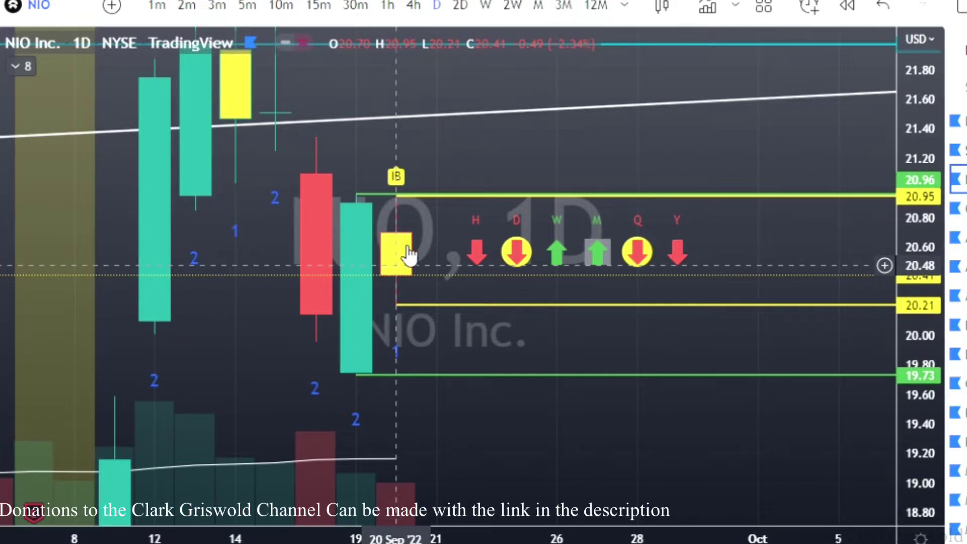
# - Examine the NIO daily candles from 12 to 20 September, including the earlier inside bar of 14 Sep
pyautogui.moveTo(443, 159); pyautogui.dragTo(514, 280)
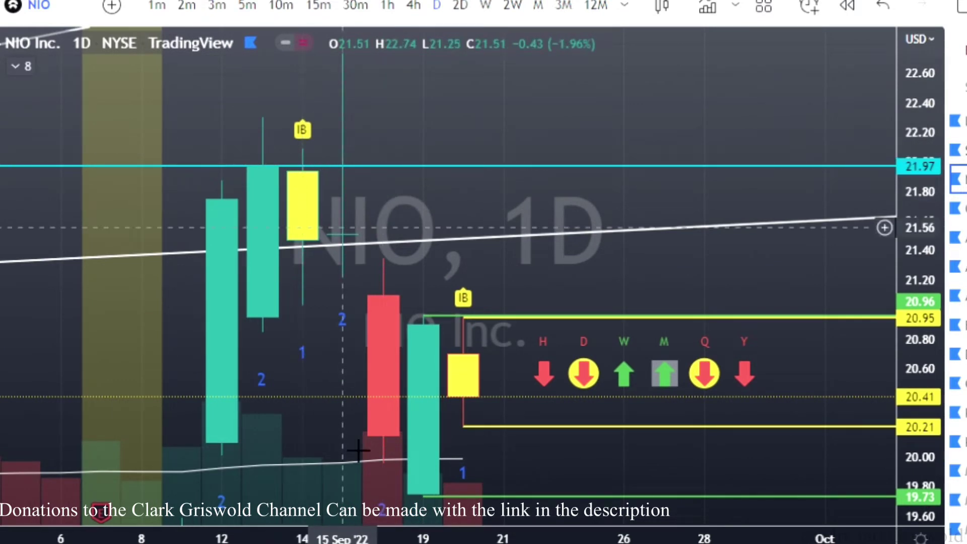
pyautogui.hscroll(3, 237, 348)
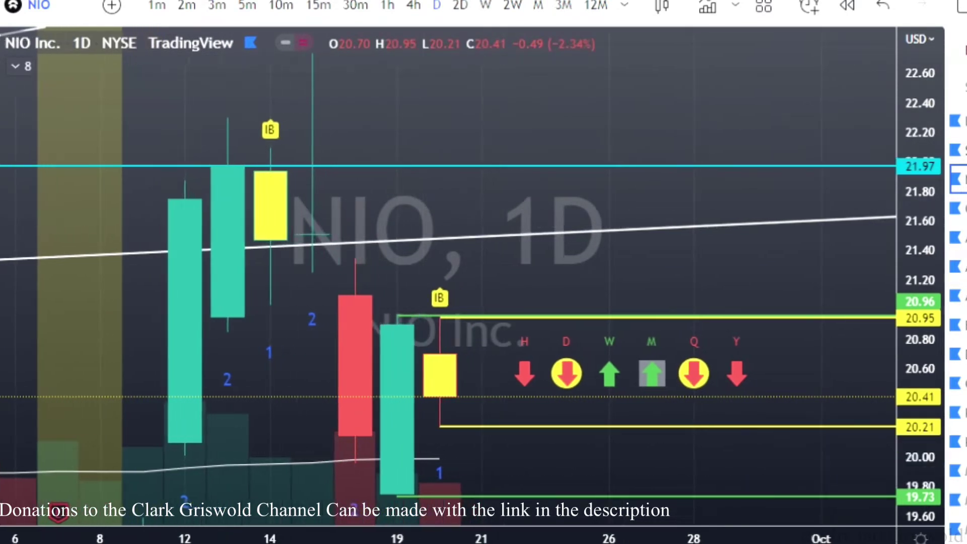
pyautogui.moveTo(310, 370); pyautogui.dragTo(423, 406)
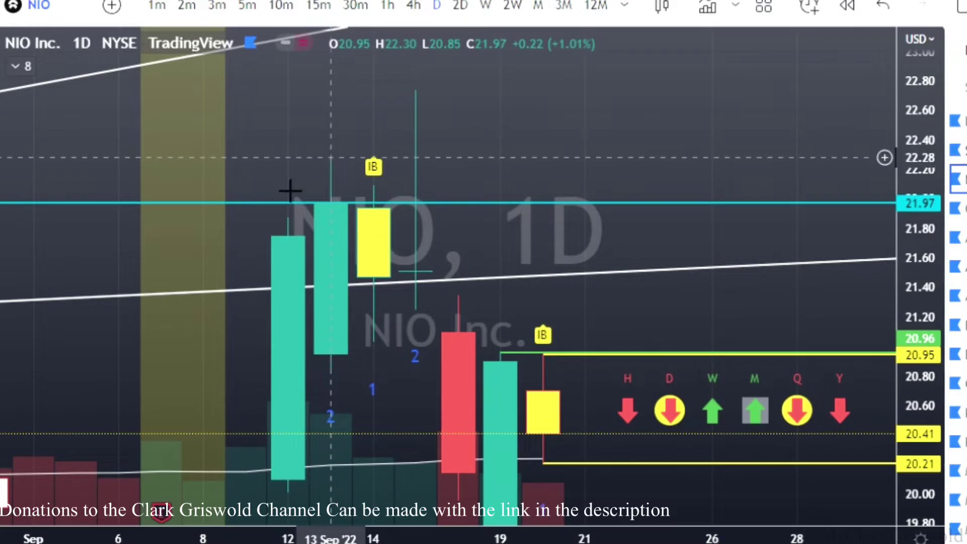
pyautogui.moveTo(337, 211); pyautogui.dragTo(657, 238)
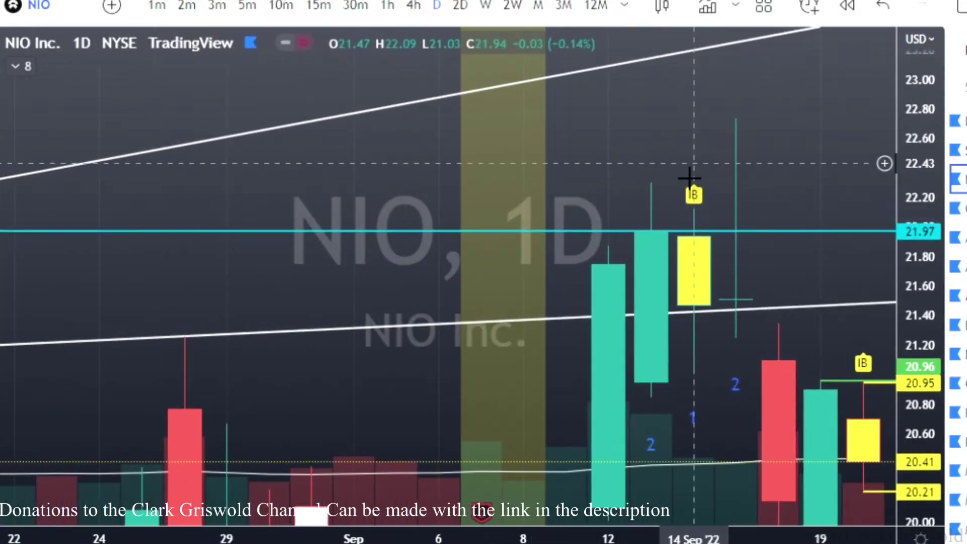
pyautogui.hscroll(8, 821, 170)
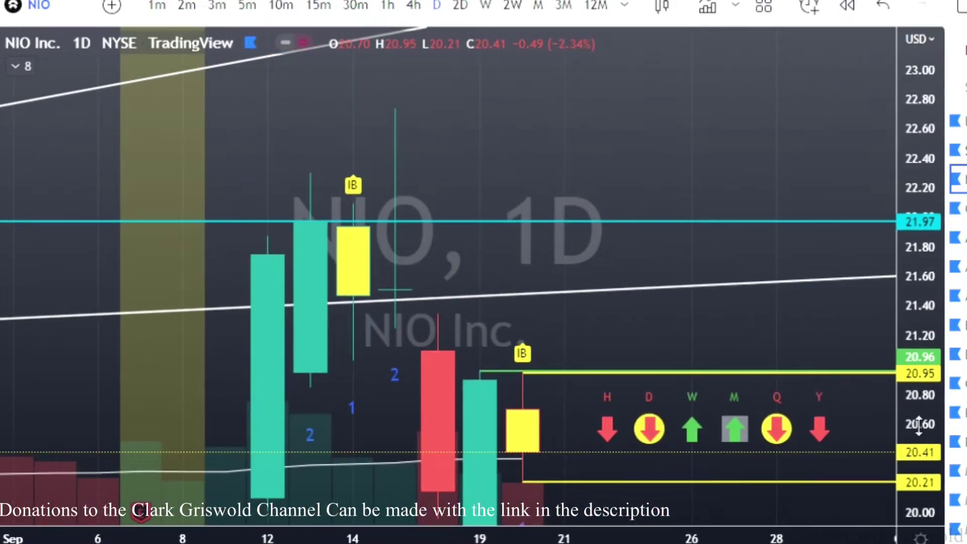
pyautogui.moveTo(919, 425); pyautogui.dragTo(924, 389)
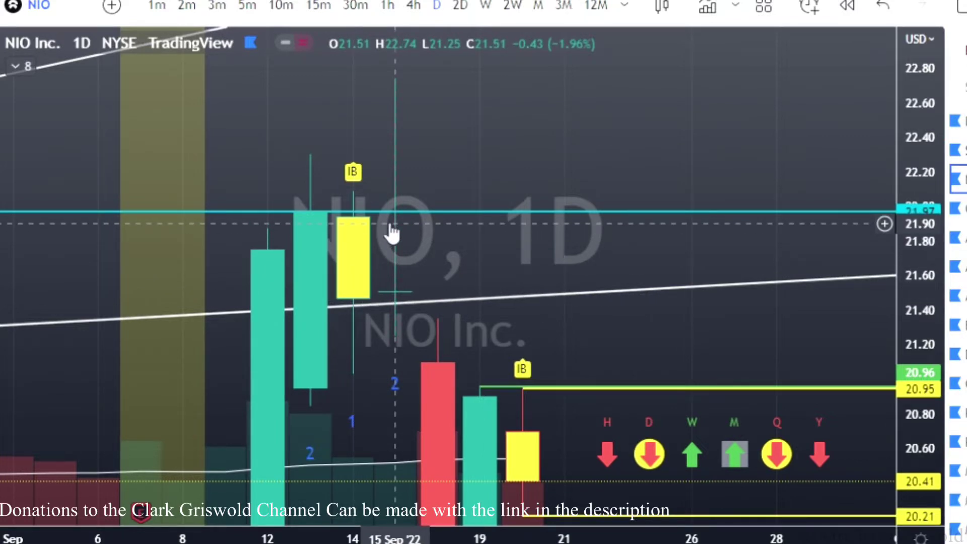
pyautogui.moveTo(519, 174); pyautogui.dragTo(563, 160)
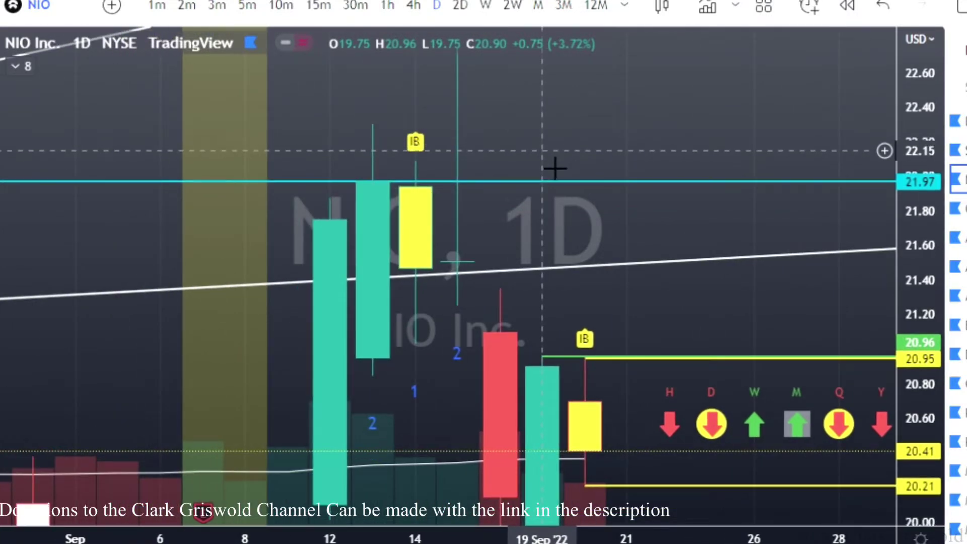
pyautogui.moveTo(724, 325); pyautogui.dragTo(637, 276)
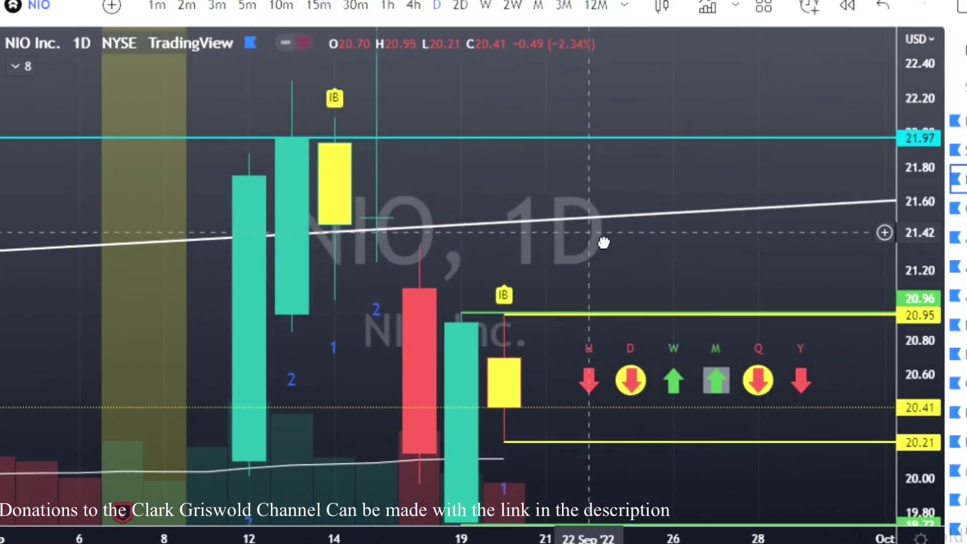
# - Raise the green horizontal ray at the high of NIO's 19 Sep candle to 20.97
pyautogui.moveTo(917, 459); pyautogui.dragTo(916, 393)
pyautogui.moveTo(819, 321); pyautogui.dragTo(802, 195)
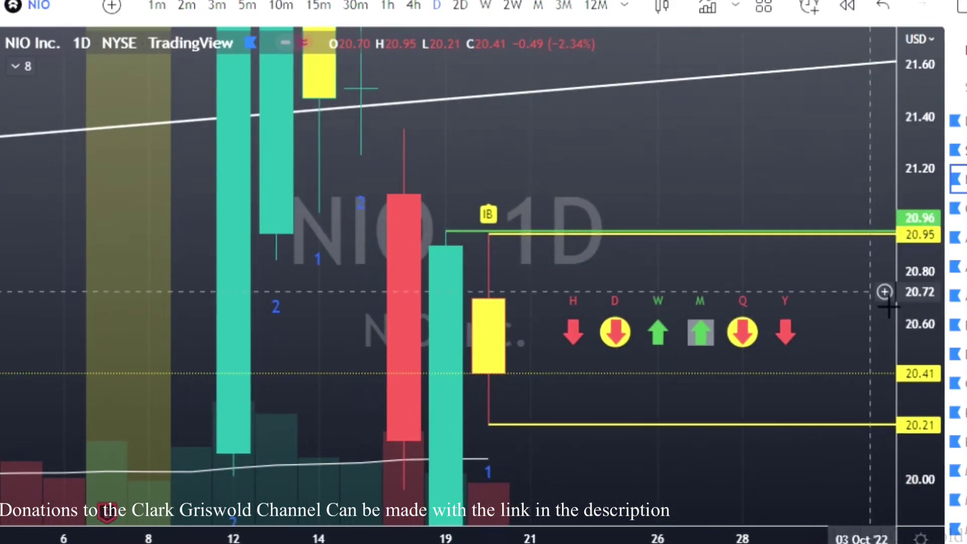
pyautogui.moveTo(912, 325); pyautogui.dragTo(794, 237)
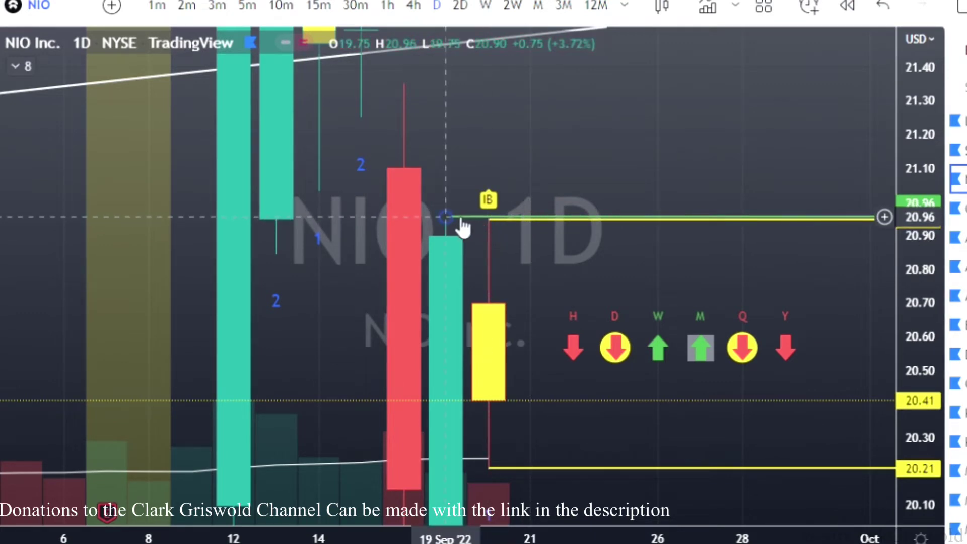
pyautogui.moveTo(463, 209); pyautogui.dragTo(472, 215)
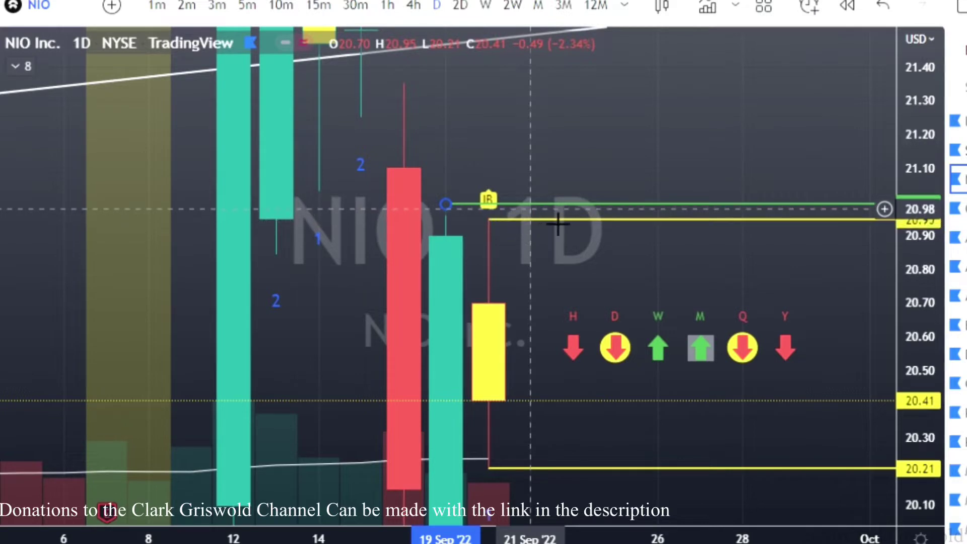
pyautogui.moveTo(526, 210); pyautogui.dragTo(527, 218)
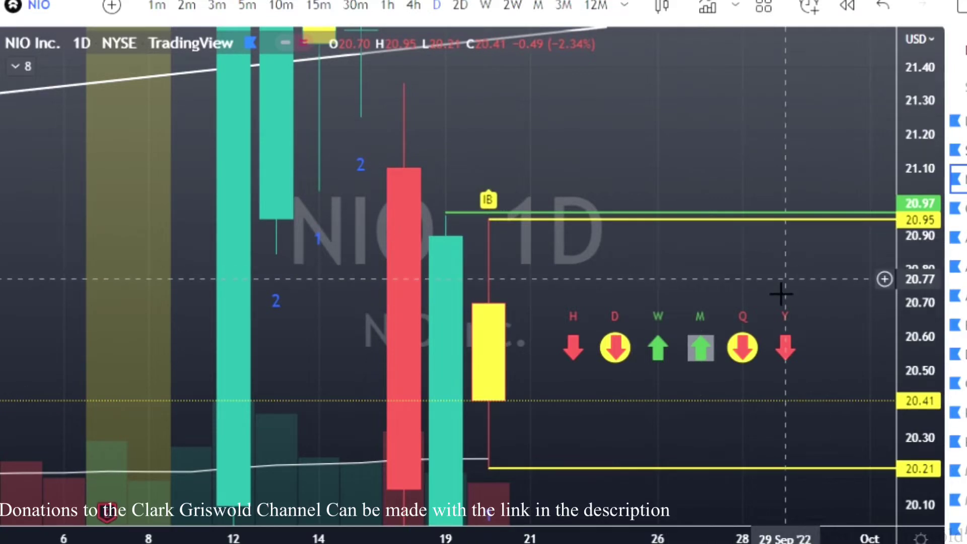
# - Move the green horizontal ray at the low of NIO's 19 Sep candle to 19.75
pyautogui.moveTo(780, 290); pyautogui.dragTo(780, 251)
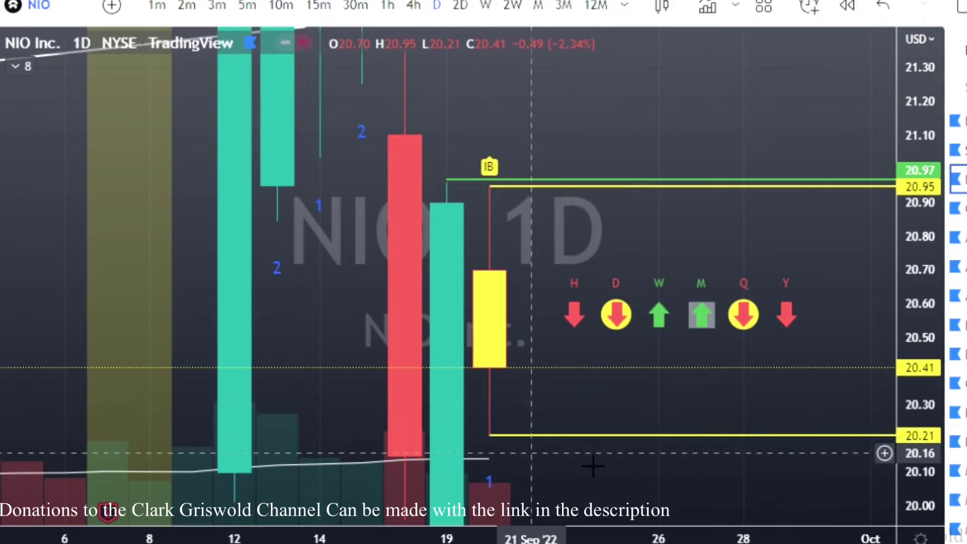
pyautogui.moveTo(695, 434); pyautogui.dragTo(673, 319)
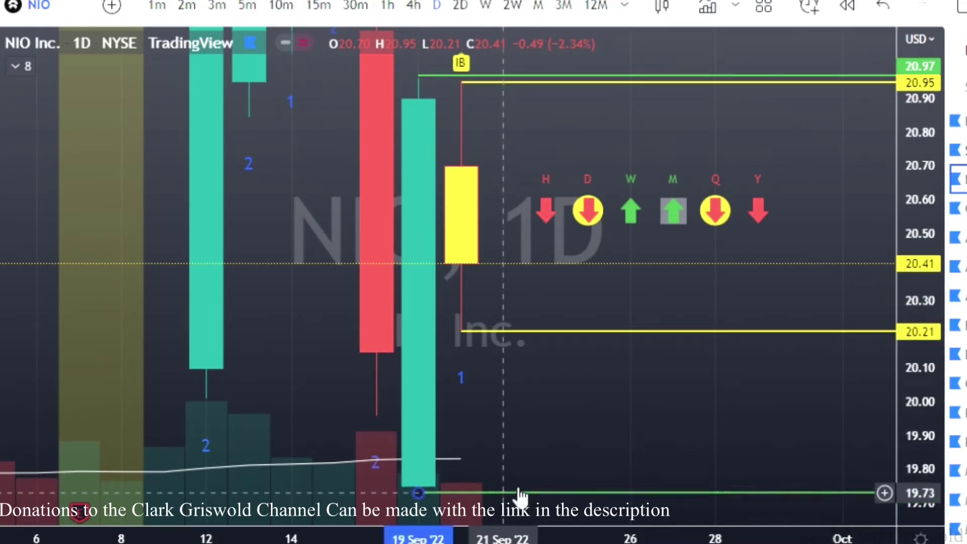
pyautogui.moveTo(520, 491); pyautogui.dragTo(521, 500)
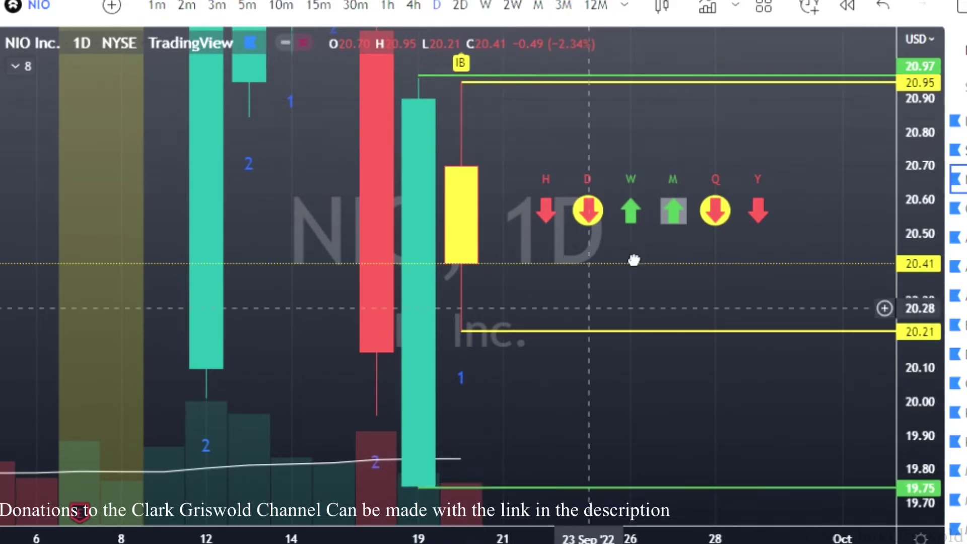
pyautogui.moveTo(633, 261); pyautogui.dragTo(596, 386)
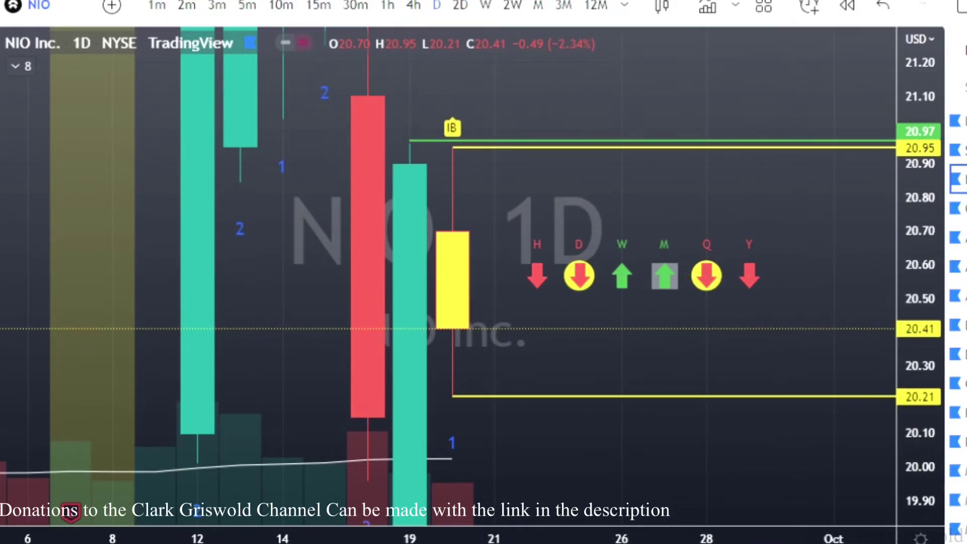
# - Open the Chevron (CVX) daily chart and examine the 20 Sep inside bar
pyautogui.click(957, 208)
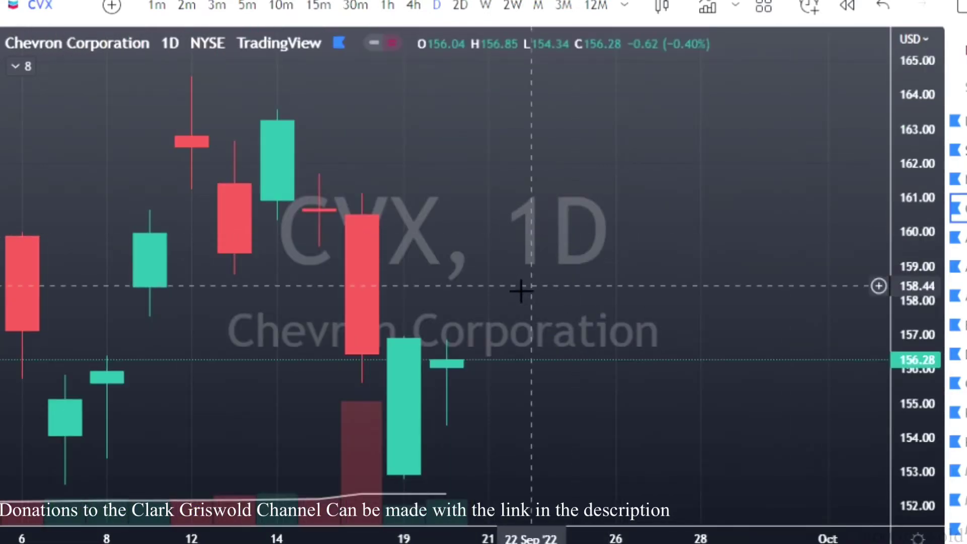
pyautogui.moveTo(510, 271); pyautogui.dragTo(532, 204)
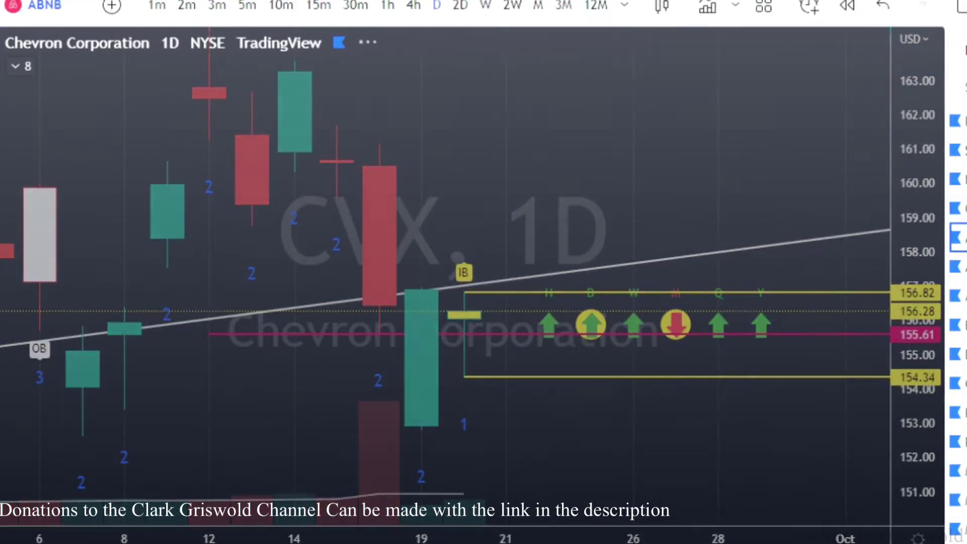
# - On the Airbnb (ABNB) daily chart, add a green horizontal ray from the 19 Sep candle's low at 116.47
pyautogui.click(957, 237)
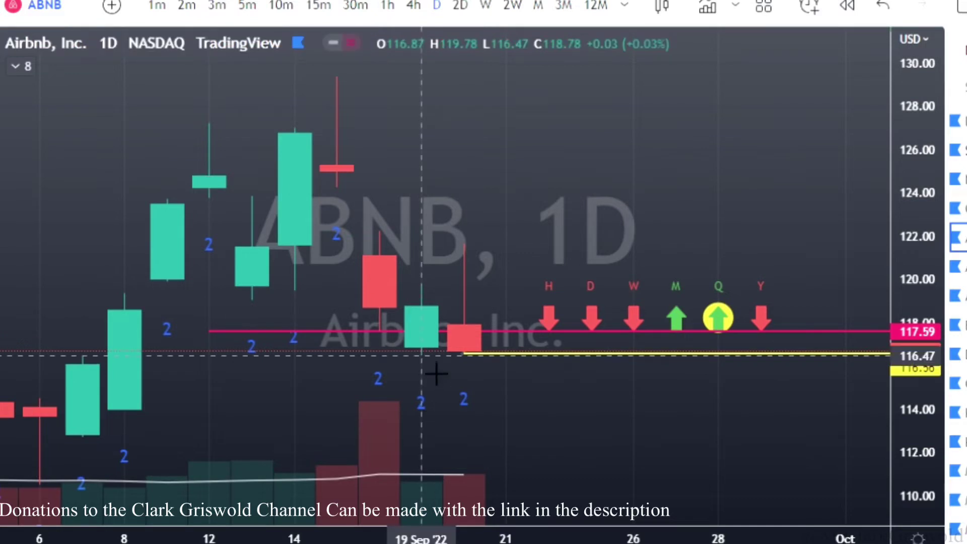
pyautogui.click(422, 357)
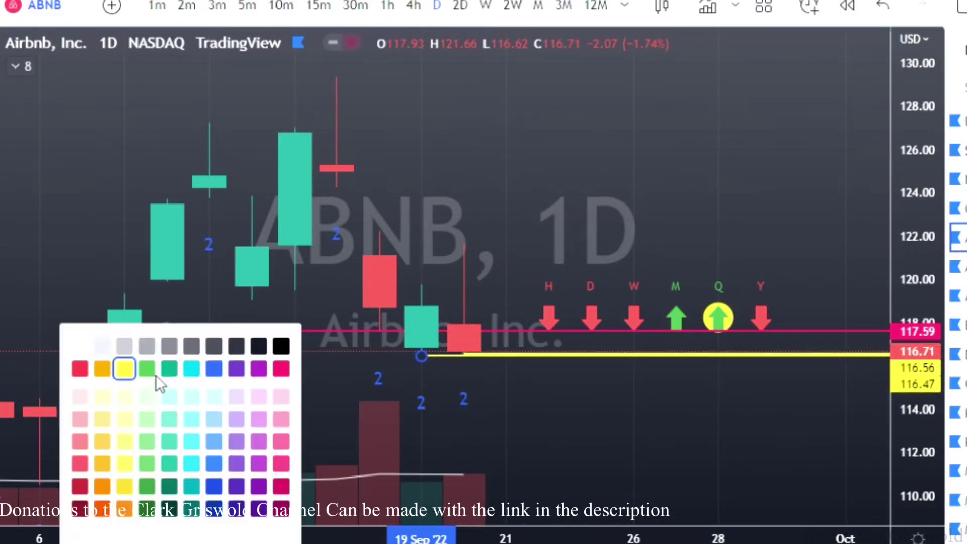
pyautogui.click(147, 368)
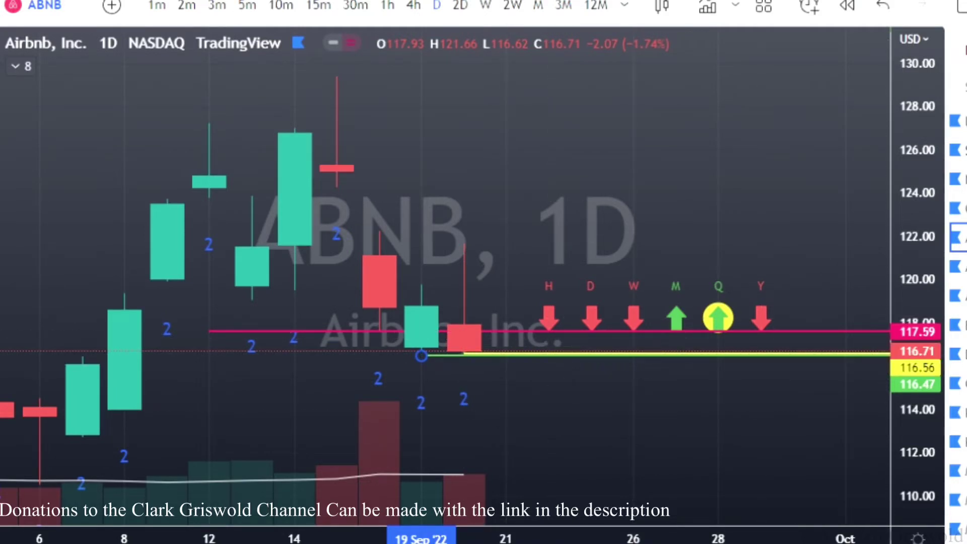
# - Add green horizontal rays from the 19 Sep lows at 21.63 on the AFRM chart and at 13.60 on the AAL chart
pyautogui.click(957, 267)
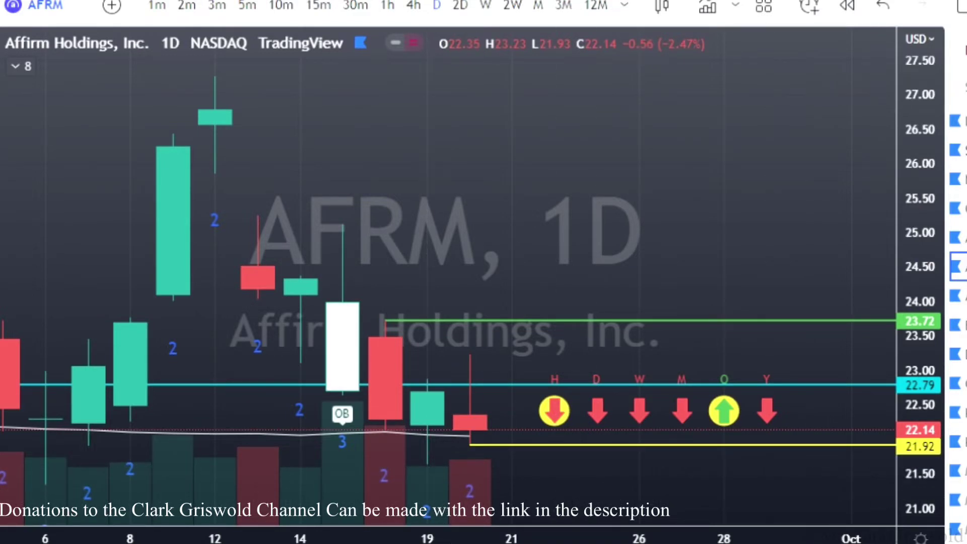
pyautogui.click(426, 465)
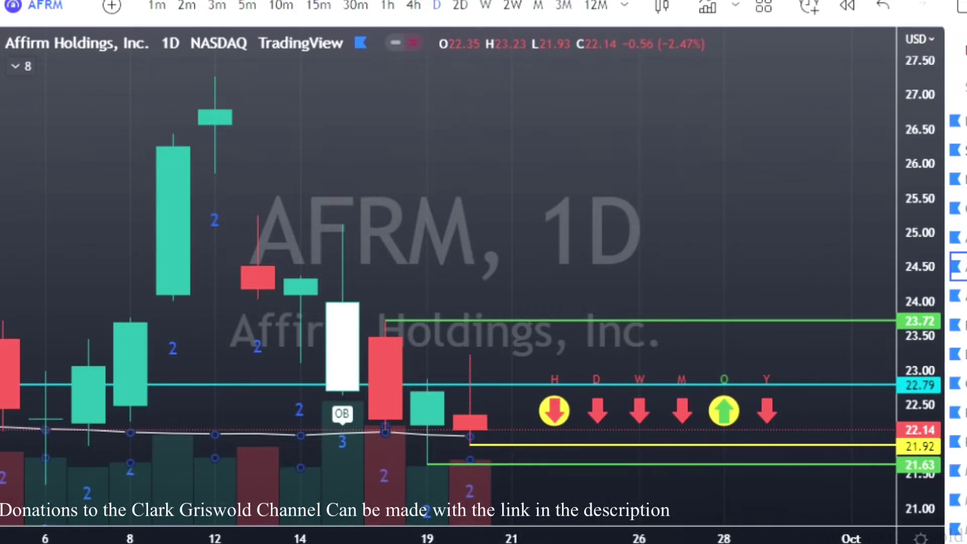
pyautogui.press('Down')
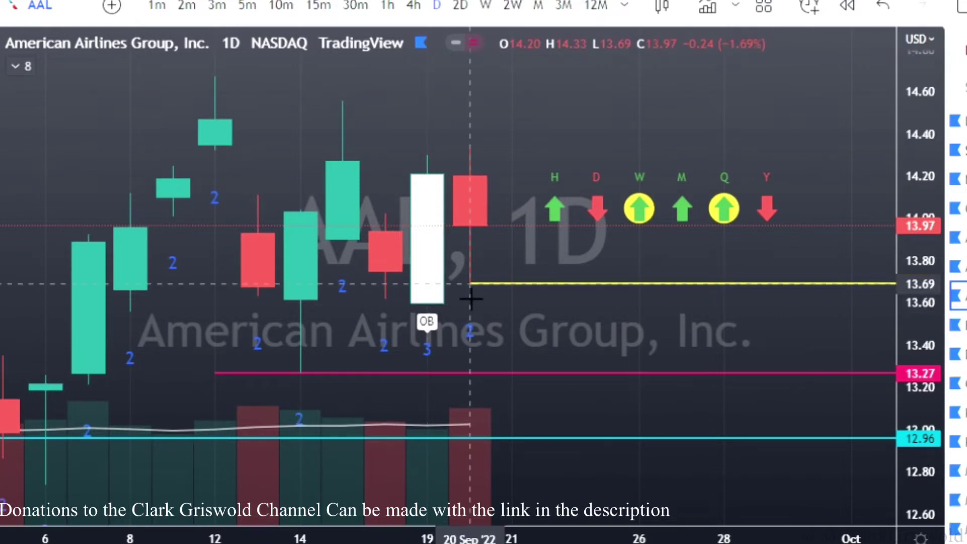
pyautogui.click(443, 319)
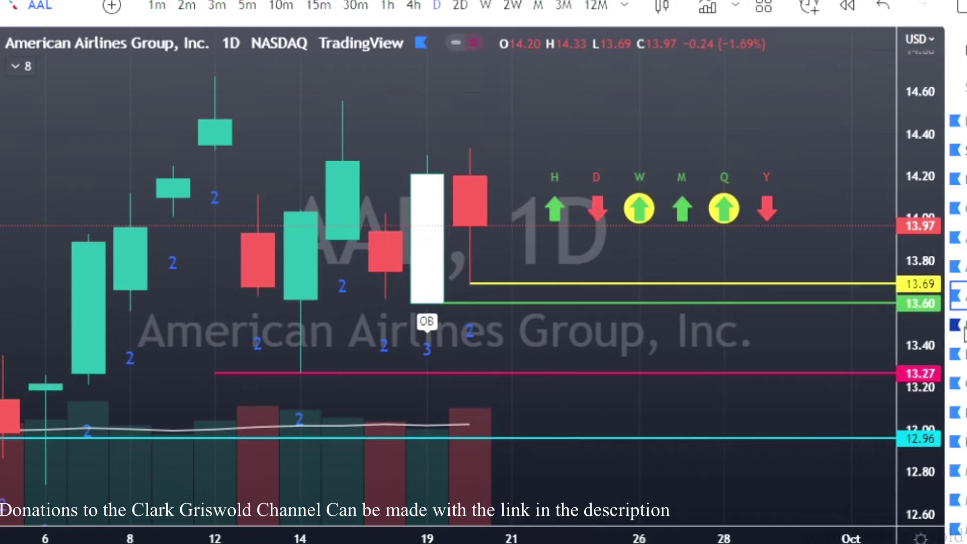
# - Open the Bank of America (BAC) chart, examine its 19 and 20 Sep candles, and switch it to the weekly timeframe
pyautogui.click(957, 325)
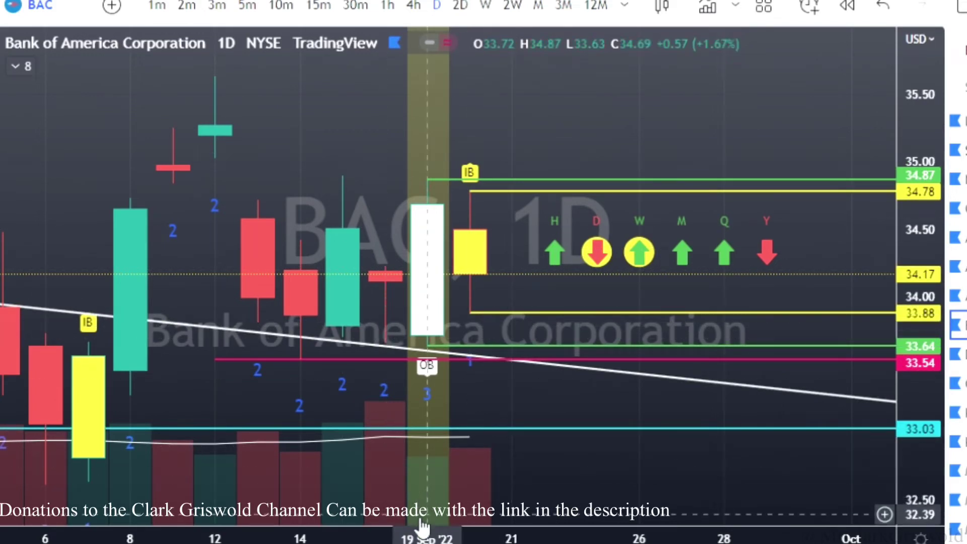
pyautogui.moveTo(412, 538)
pyautogui.mouseDown()
pyautogui.moveTo(403, 540)
pyautogui.moveTo(414, 540)
pyautogui.mouseUp()
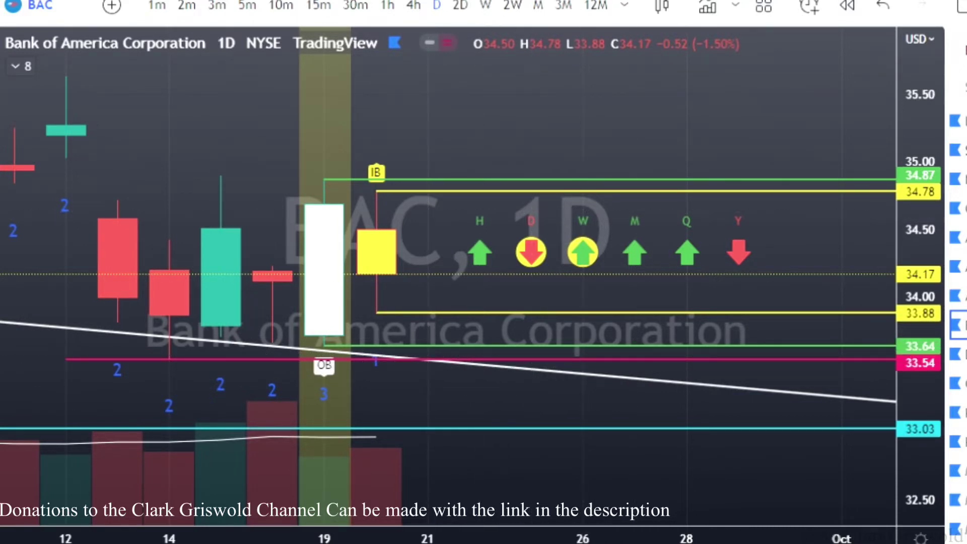
pyautogui.click(486, 6)
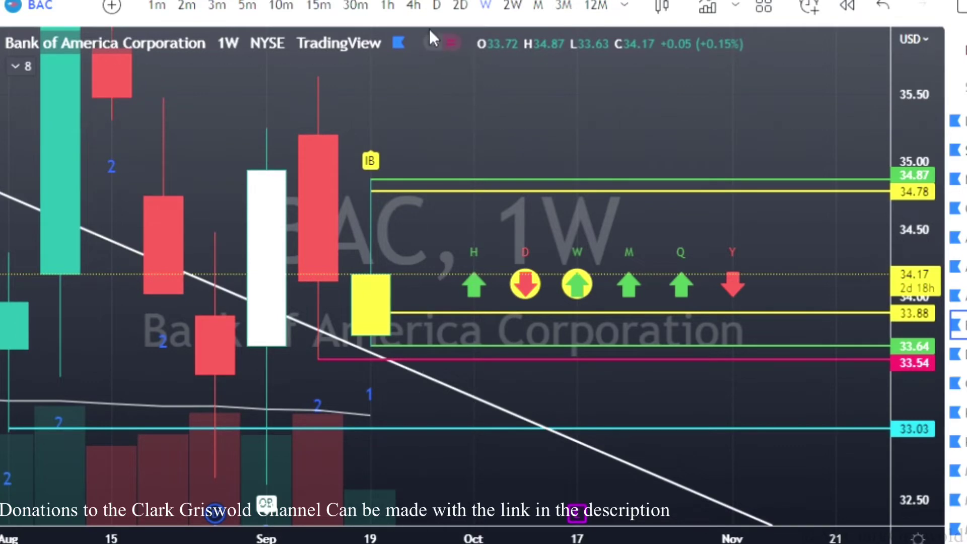
# - Switch the BAC chart to the daily timeframe and examine the highlighted outside-bar and inside-bar pairs from June and May 2022
pyautogui.click(436, 6)
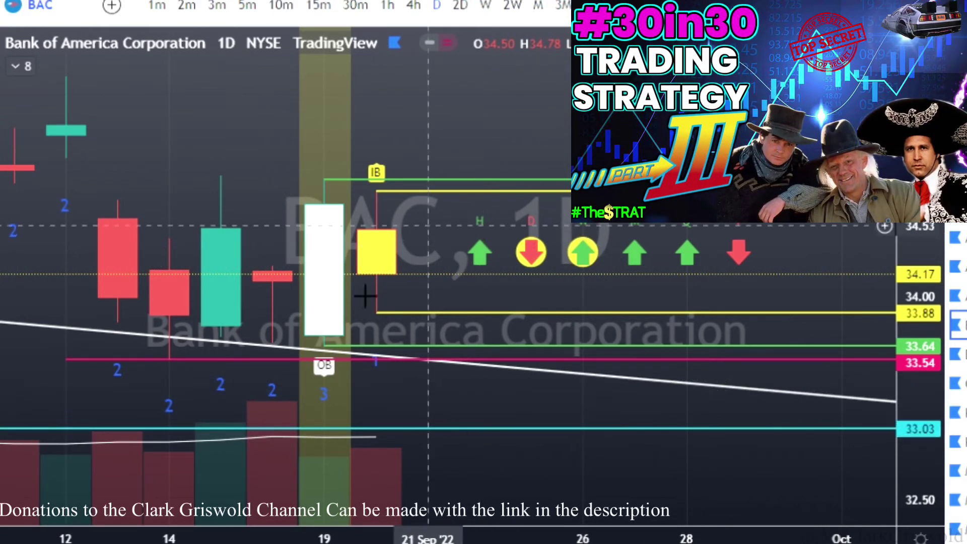
pyautogui.moveTo(221, 473); pyautogui.dragTo(724, 512)
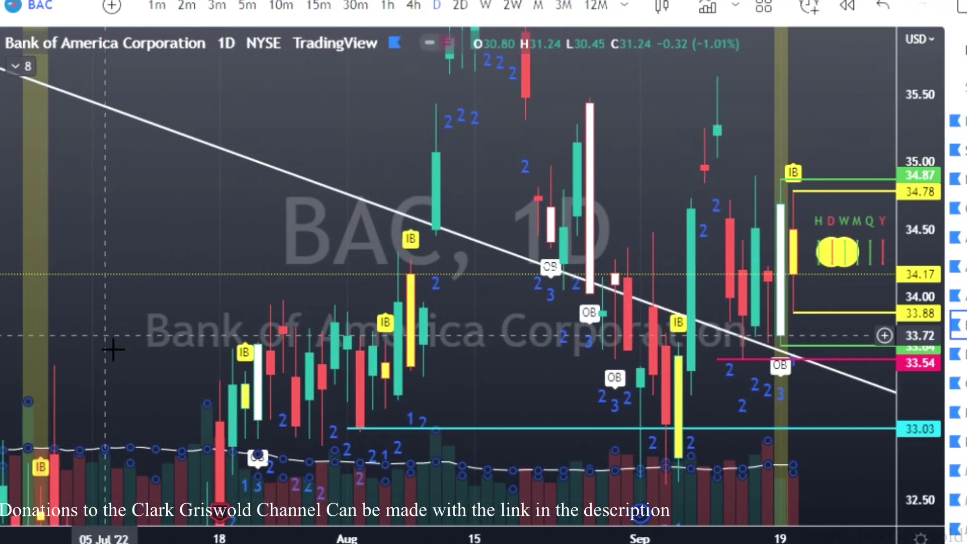
pyautogui.moveTo(116, 346); pyautogui.dragTo(408, 201)
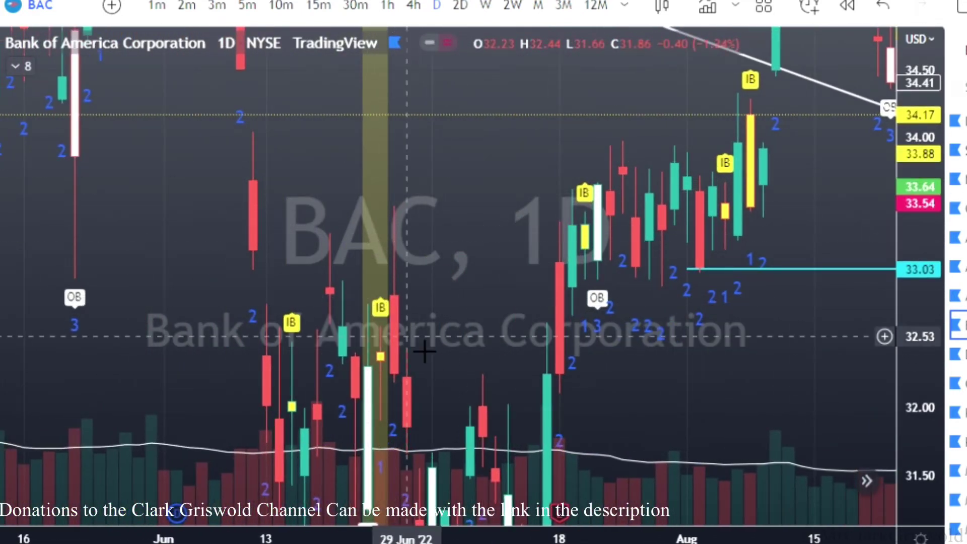
pyautogui.moveTo(473, 346); pyautogui.dragTo(504, 327)
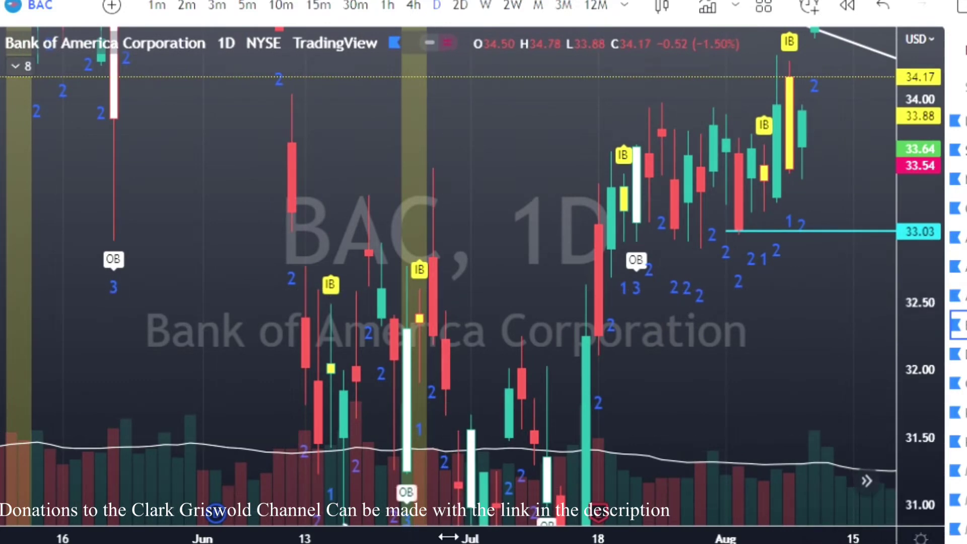
pyautogui.moveTo(447, 539); pyautogui.dragTo(289, 538)
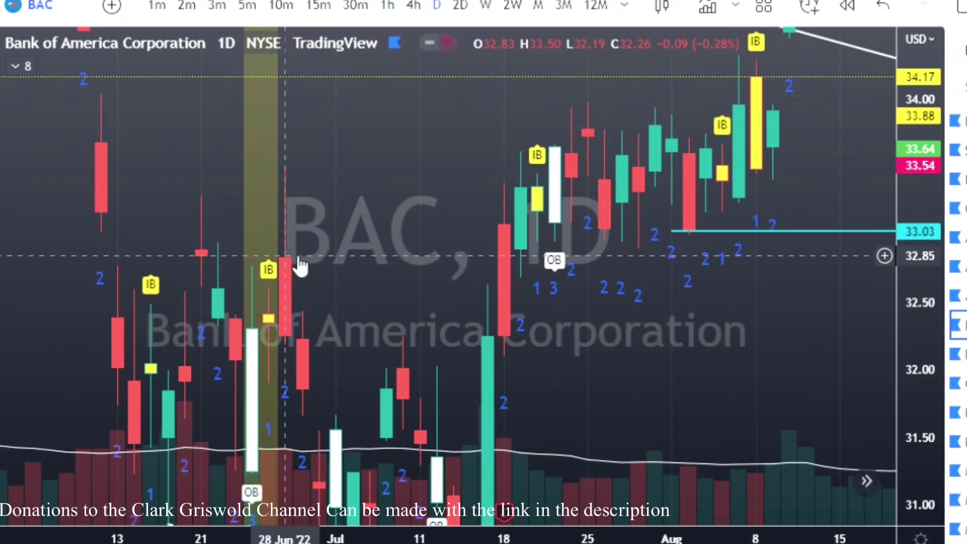
pyautogui.moveTo(197, 338); pyautogui.dragTo(717, 518)
pyautogui.moveTo(499, 150); pyautogui.dragTo(698, 311)
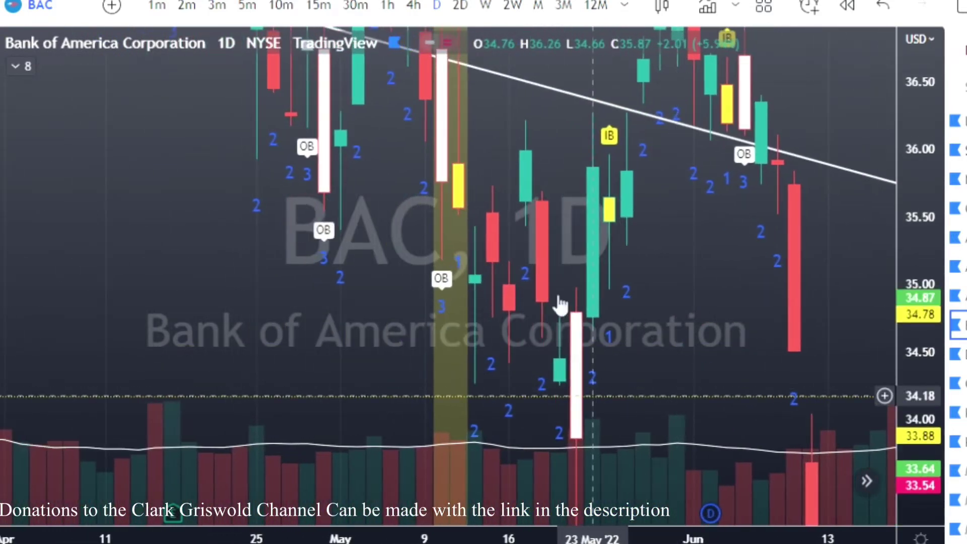
pyautogui.moveTo(499, 539); pyautogui.dragTo(161, 534)
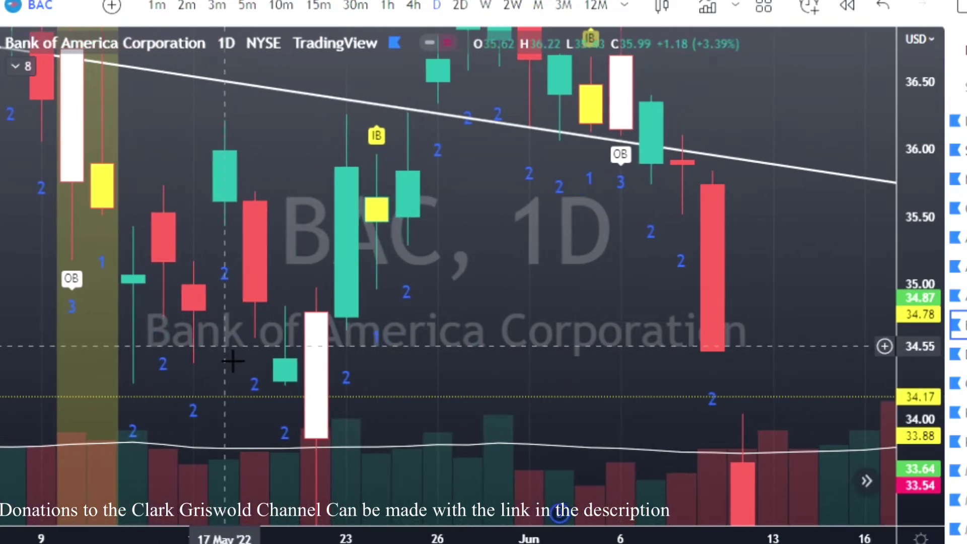
pyautogui.moveTo(309, 351); pyautogui.dragTo(672, 329)
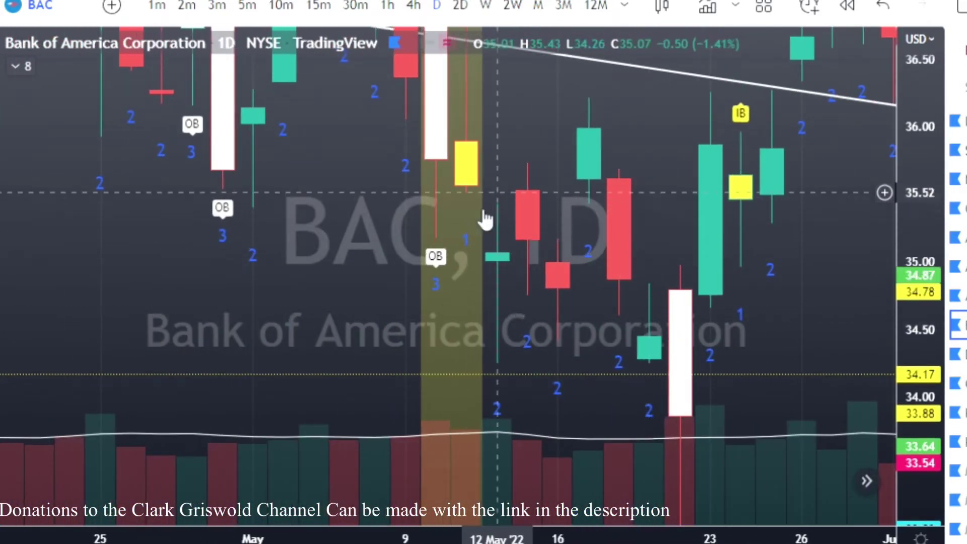
# - Examine earlier BAC daily candles back to the highlighted outside-bar and inside-bar pair in early December 2021
pyautogui.moveTo(173, 364); pyautogui.dragTo(716, 505)
pyautogui.scroll(-5, 467, 367)
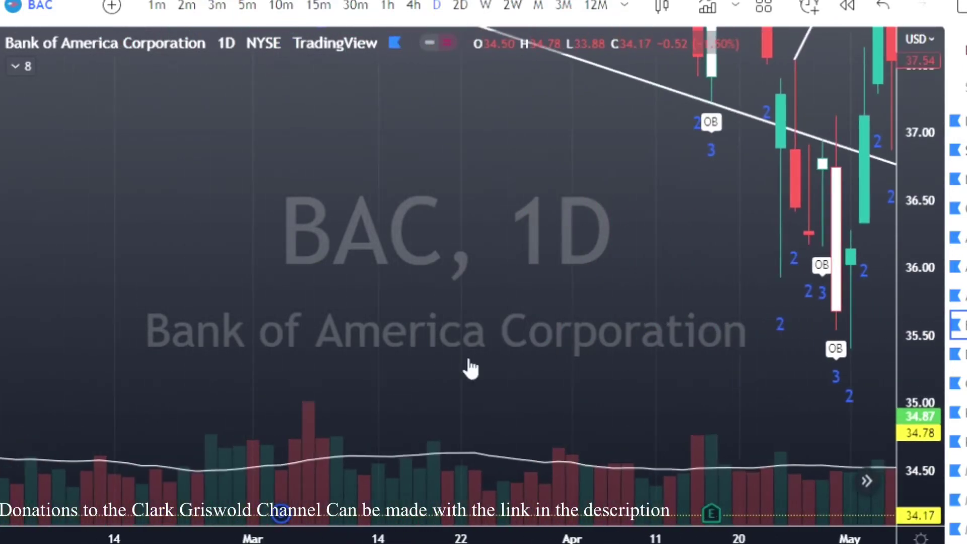
pyautogui.moveTo(383, 235); pyautogui.dragTo(676, 455)
pyautogui.moveTo(477, 74); pyautogui.dragTo(563, 261)
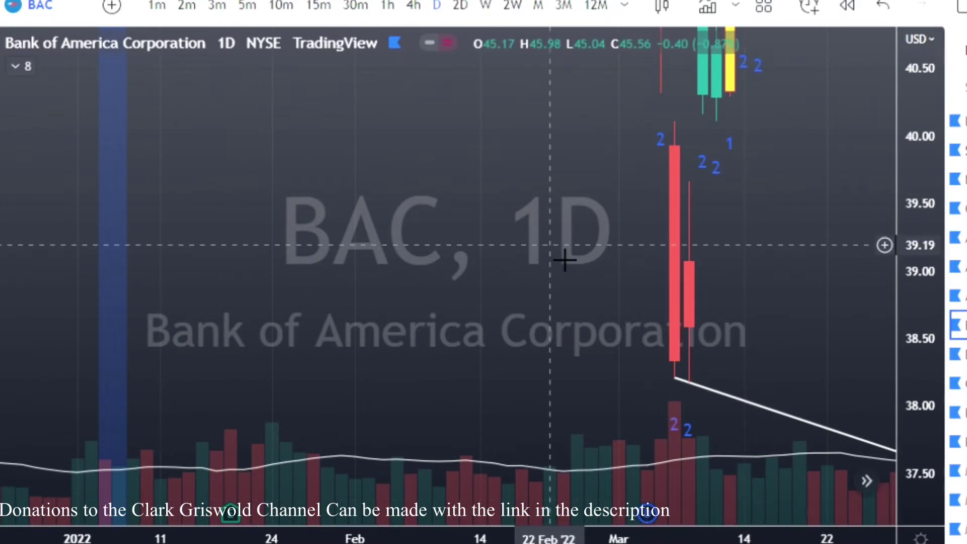
pyautogui.moveTo(451, 280); pyautogui.dragTo(522, 457)
pyautogui.moveTo(161, 354); pyautogui.dragTo(466, 406)
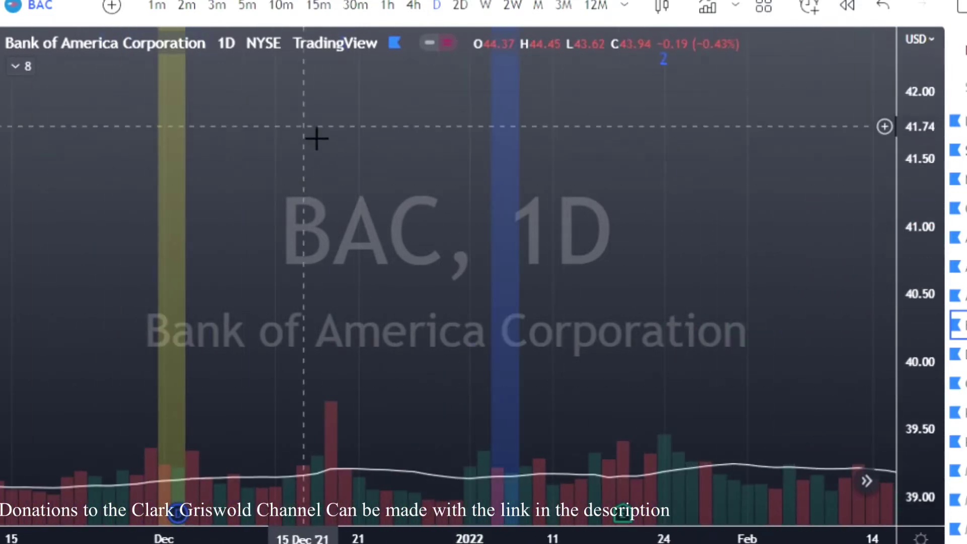
pyautogui.moveTo(300, 229); pyautogui.dragTo(299, 431)
pyautogui.moveTo(266, 181); pyautogui.dragTo(274, 485)
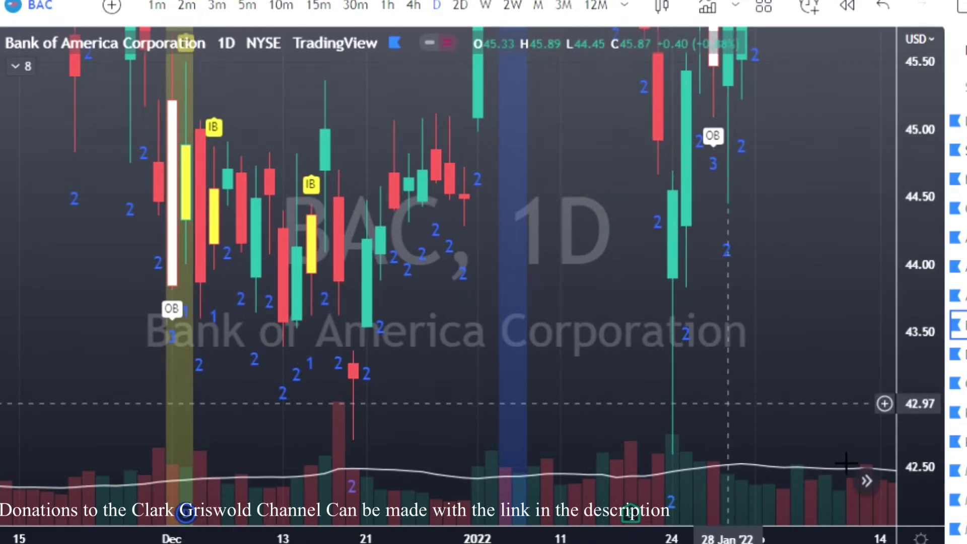
# - Return to the latest BAC daily candles and examine the 19 Sep outside bar, the 20 Sep inside bar and their price levels
pyautogui.click(867, 479)
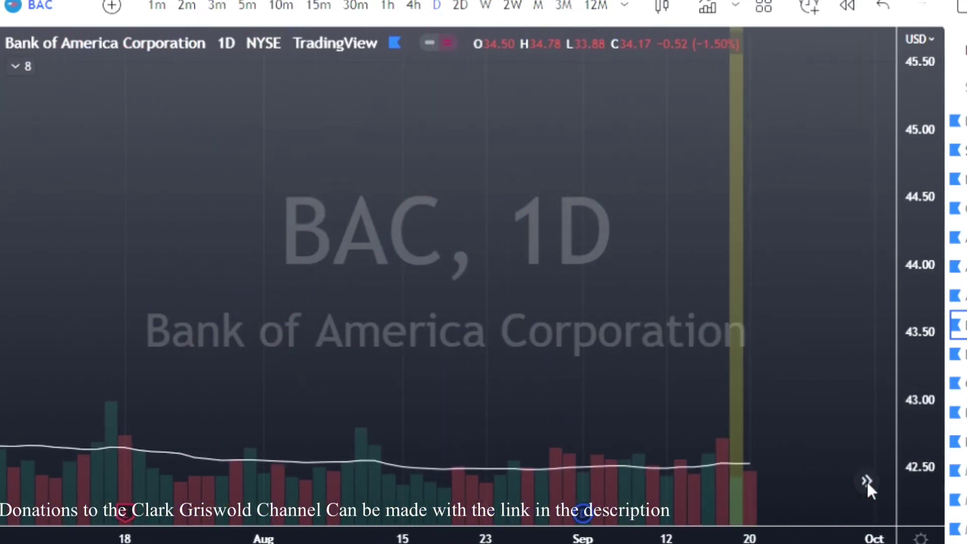
pyautogui.moveTo(920, 171); pyautogui.dragTo(921, 484)
pyautogui.moveTo(687, 141); pyautogui.dragTo(653, 372)
pyautogui.moveTo(927, 190); pyautogui.dragTo(927, 246)
pyautogui.moveTo(928, 101); pyautogui.dragTo(928, 137)
pyautogui.moveTo(832, 341); pyautogui.dragTo(829, 209)
pyautogui.moveTo(931, 489); pyautogui.dragTo(931, 322)
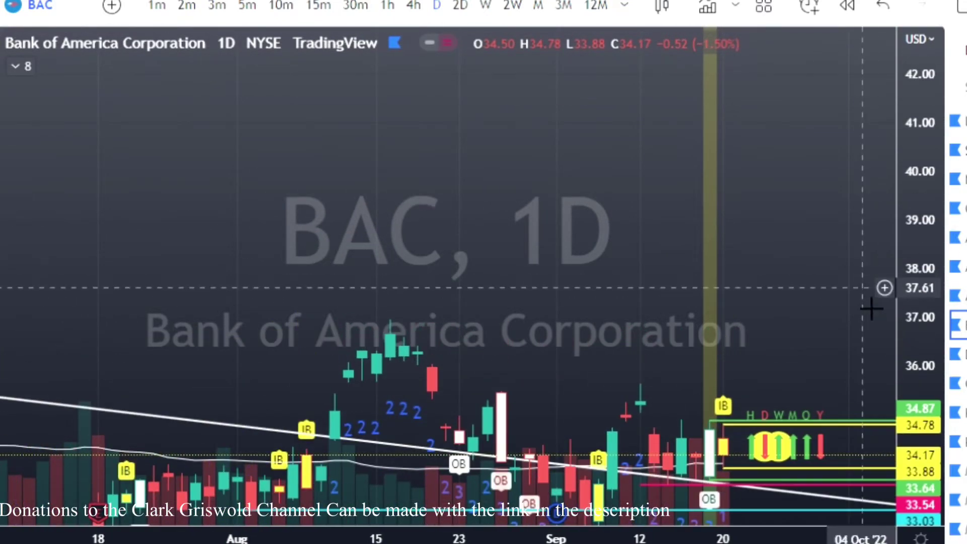
pyautogui.moveTo(849, 347); pyautogui.dragTo(891, 123)
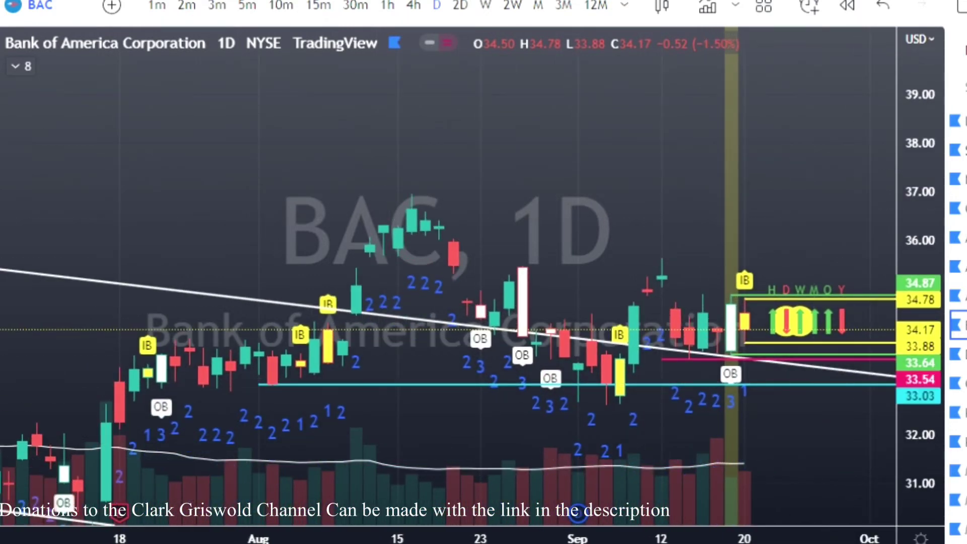
pyautogui.moveTo(578, 511); pyautogui.dragTo(91, 511)
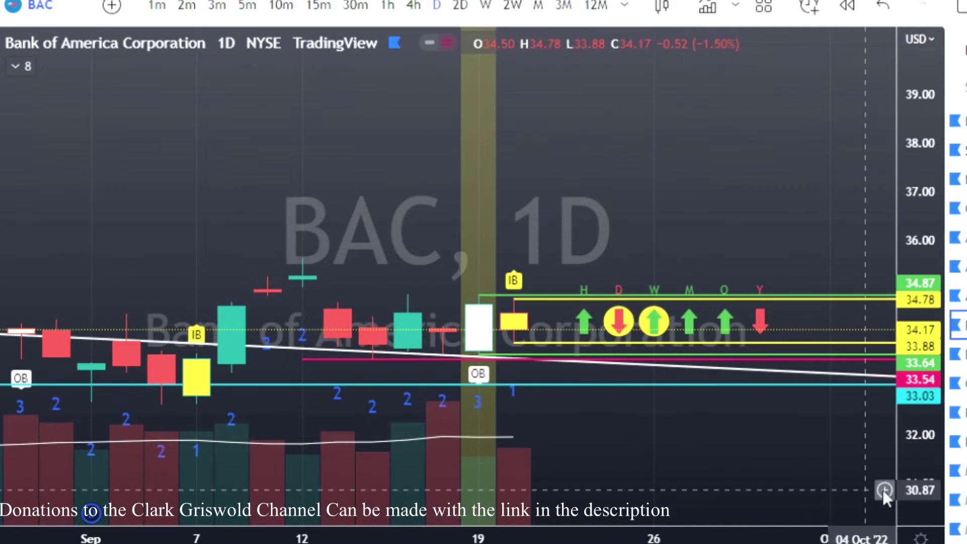
pyautogui.moveTo(927, 491); pyautogui.dragTo(809, 307)
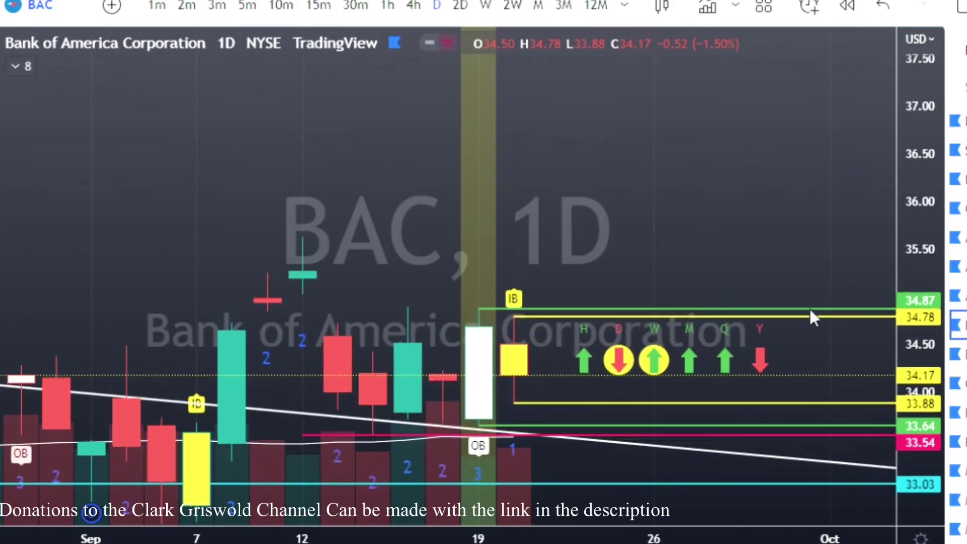
pyautogui.moveTo(786, 262); pyautogui.dragTo(801, 188)
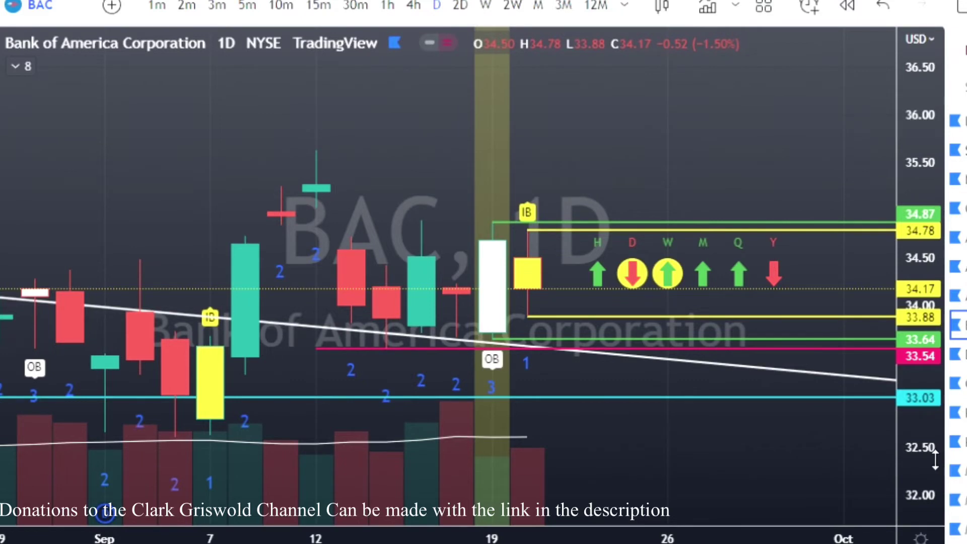
pyautogui.moveTo(935, 460); pyautogui.dragTo(935, 373)
pyautogui.moveTo(824, 300); pyautogui.dragTo(806, 275)
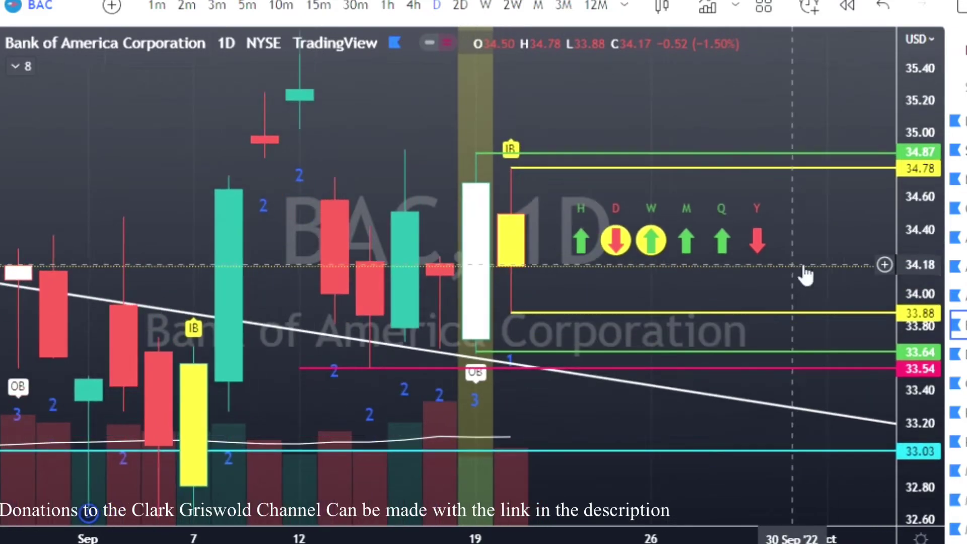
# - Open the Walt Disney (DIS) daily chart and examine the 19 Sep inside bar and the 20 Sep candle against the marked levels
pyautogui.click(957, 354)
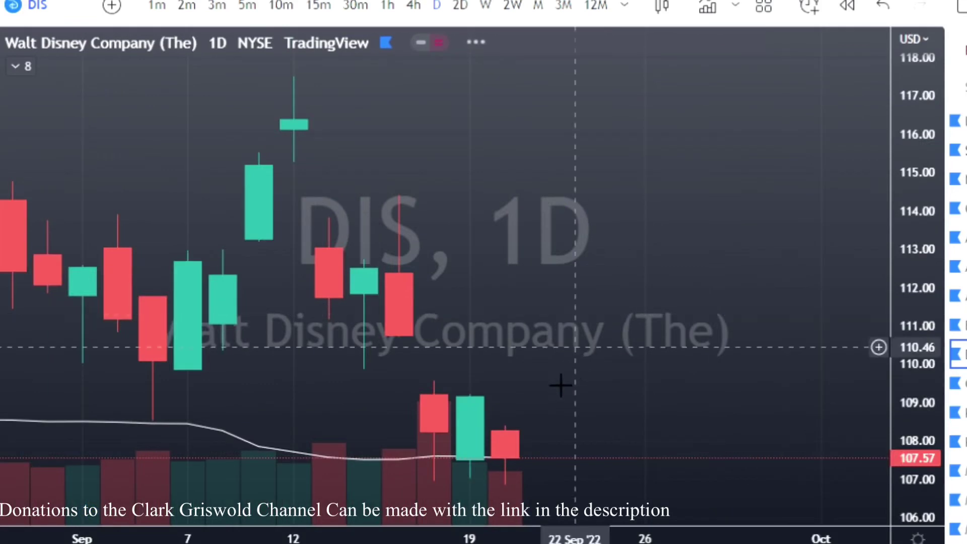
pyautogui.moveTo(557, 388); pyautogui.dragTo(541, 257)
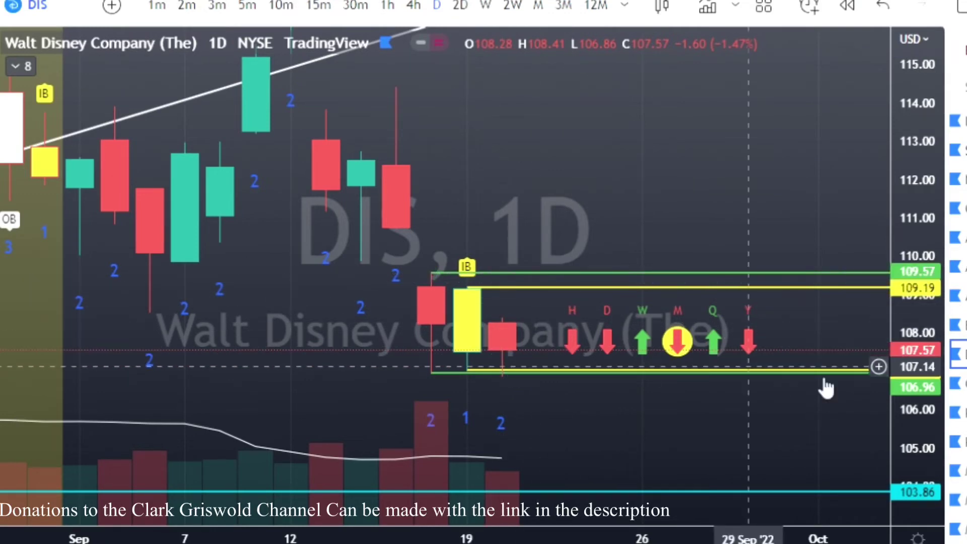
pyautogui.moveTo(921, 470); pyautogui.dragTo(921, 418)
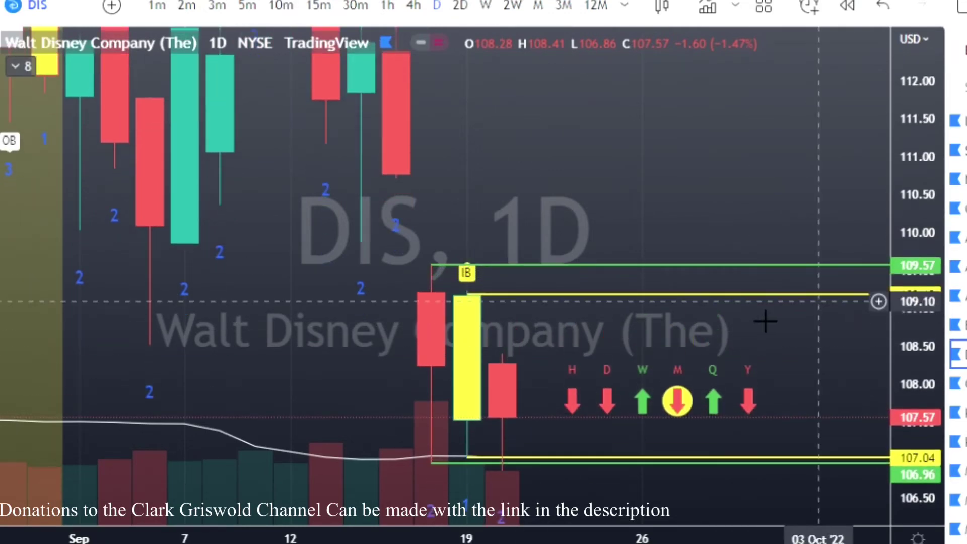
pyautogui.moveTo(694, 339); pyautogui.dragTo(680, 224)
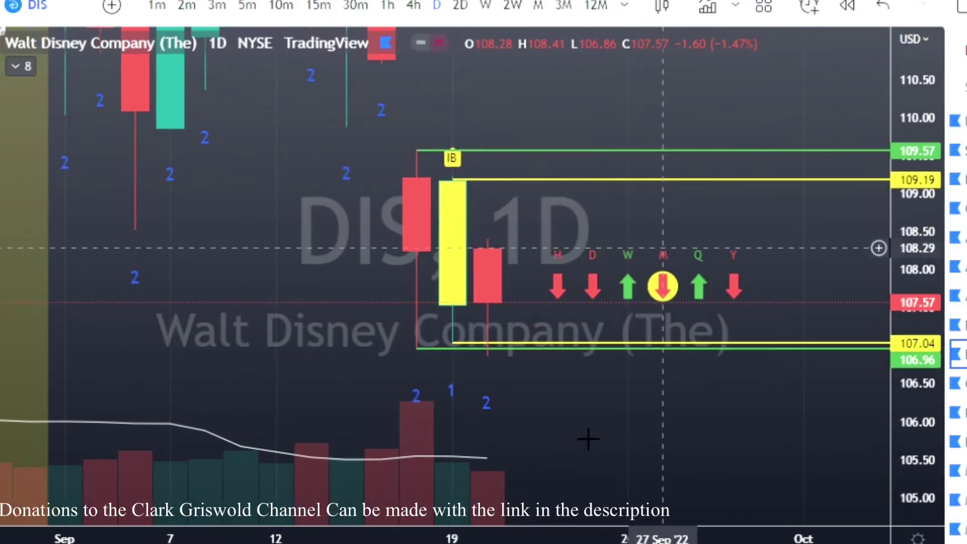
pyautogui.scroll(3, 443, 277)
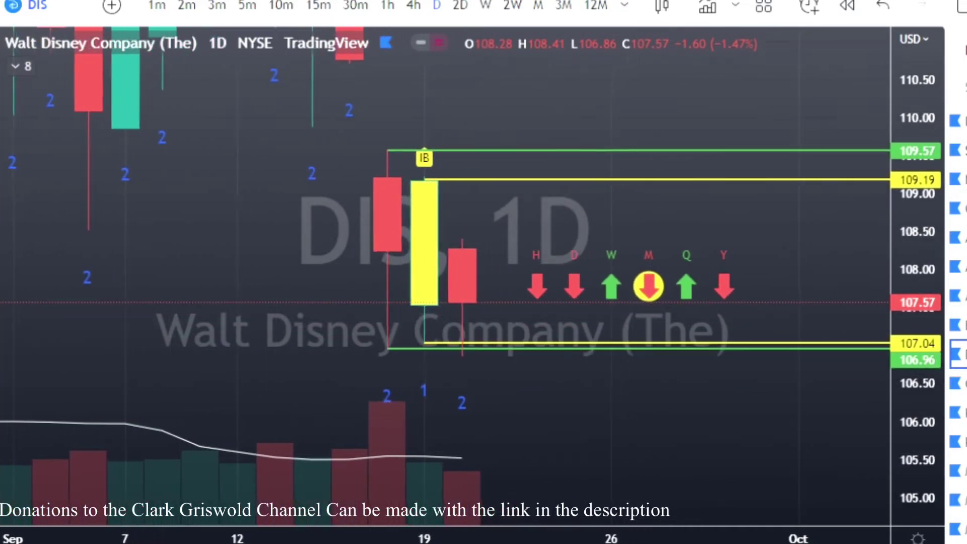
pyautogui.moveTo(925, 465); pyautogui.dragTo(927, 433)
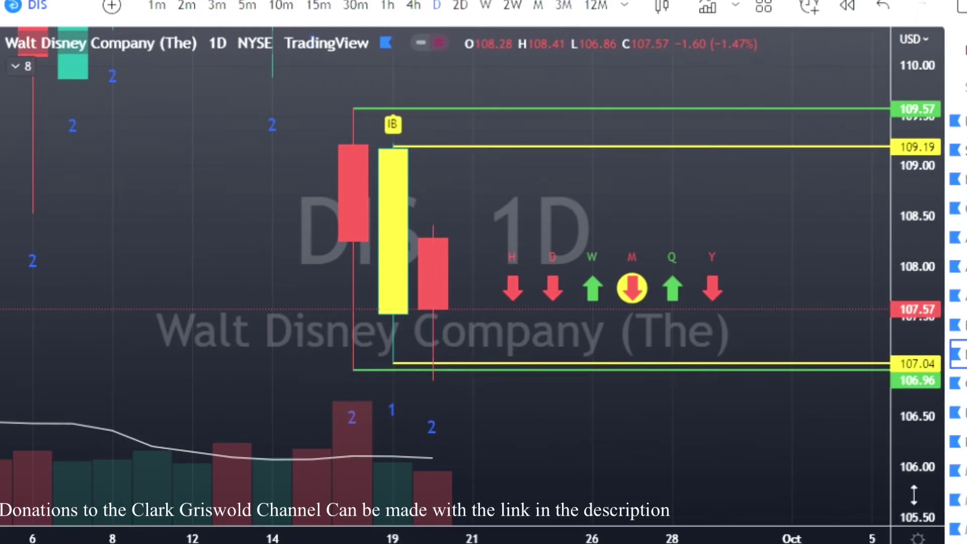
pyautogui.moveTo(925, 455); pyautogui.dragTo(925, 413)
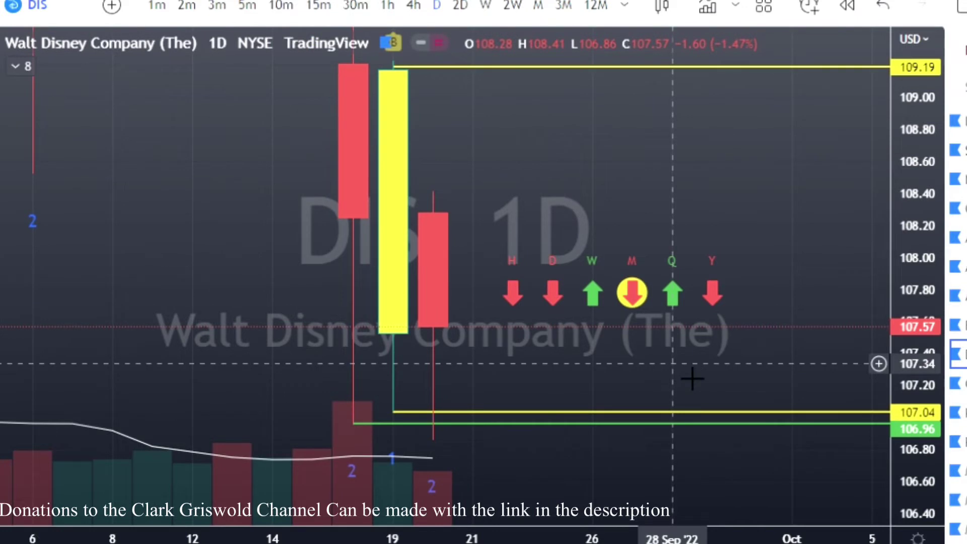
pyautogui.moveTo(693, 379); pyautogui.dragTo(702, 302)
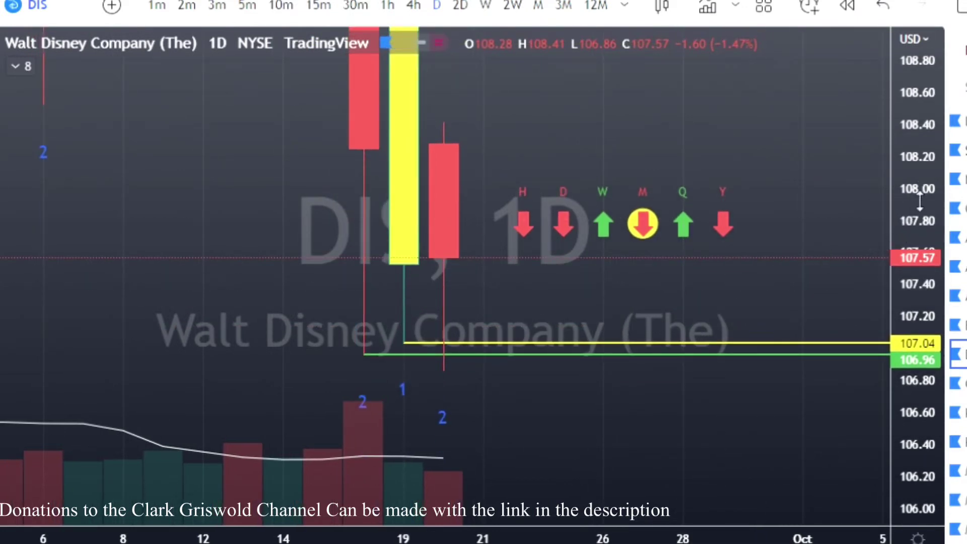
pyautogui.moveTo(920, 201); pyautogui.dragTo(919, 234)
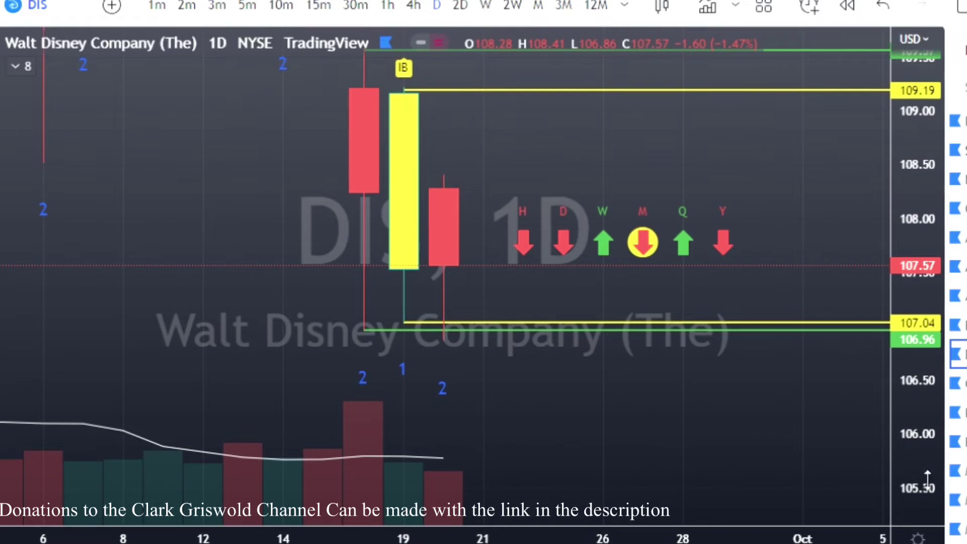
pyautogui.moveTo(927, 481); pyautogui.dragTo(927, 506)
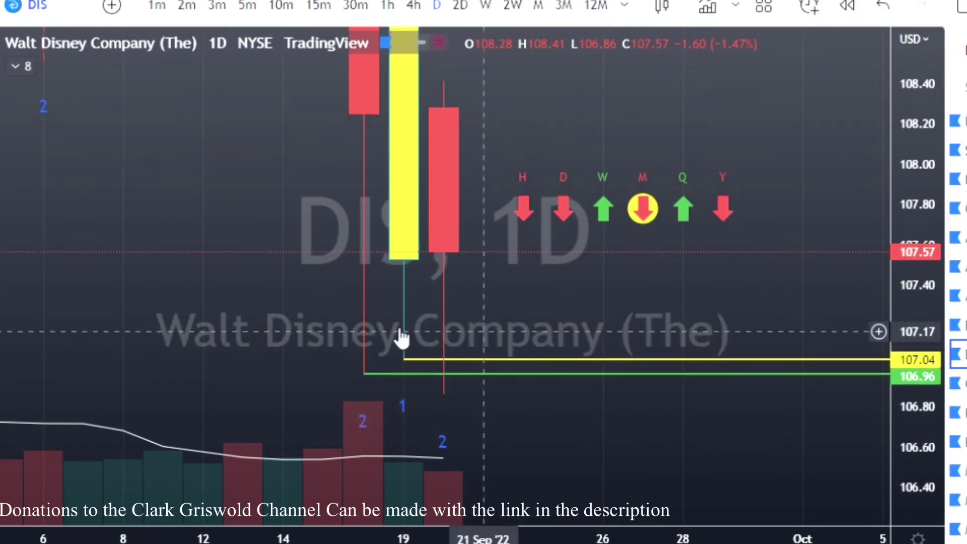
# - Shift the lower green horizontal ray starting at the 16 Sep candle on the DIS chart to 106.97
pyautogui.click(455, 379)
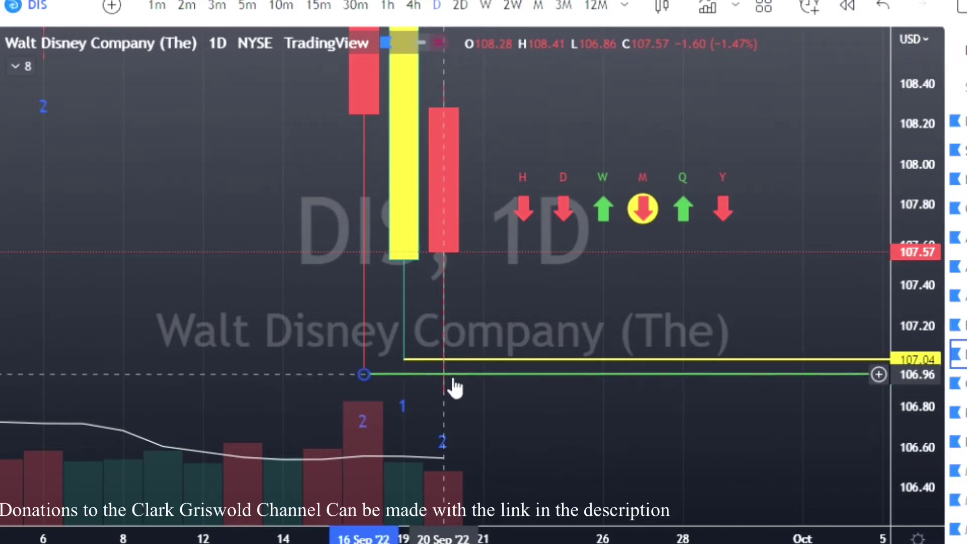
pyautogui.moveTo(455, 382)
pyautogui.mouseDown()
pyautogui.moveTo(459, 456)
pyautogui.moveTo(453, 386)
pyautogui.mouseUp()
pyautogui.click(491, 431)
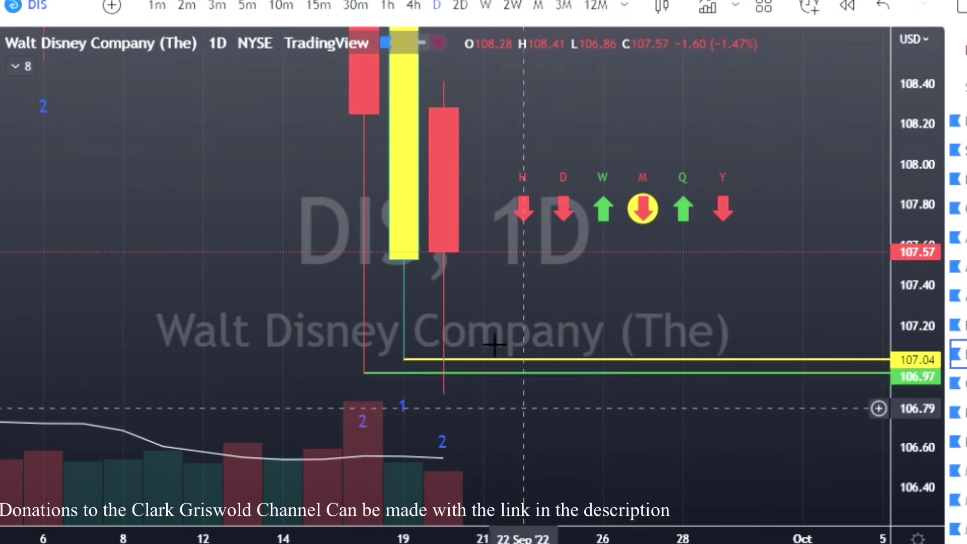
pyautogui.click(458, 356)
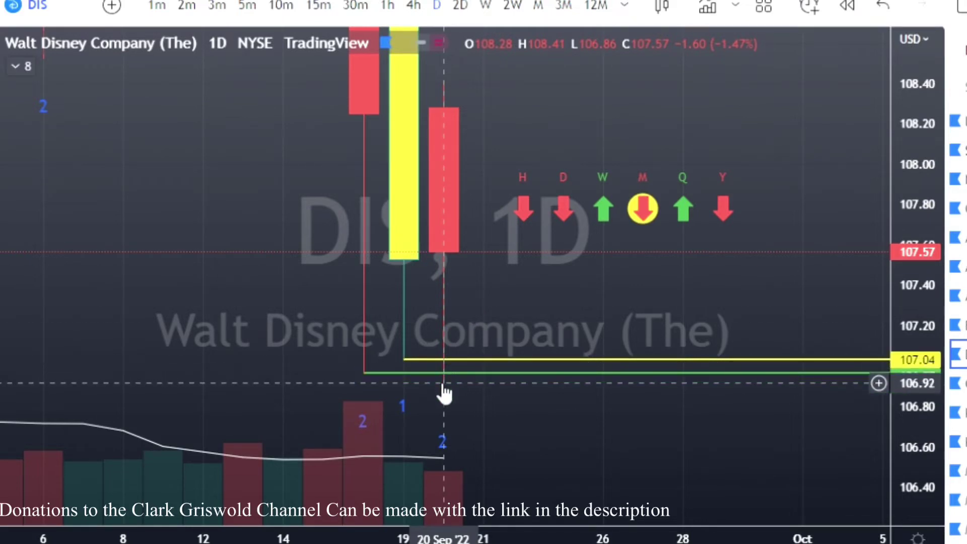
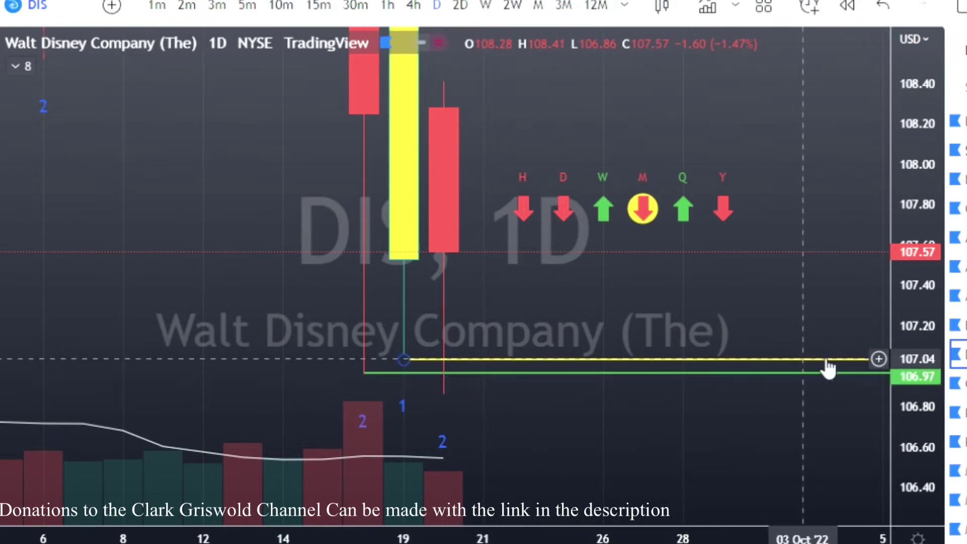
# - Open the General Electric (GE) daily chart and examine the 20 Sep inside bar against its marked trigger and target levels
pyautogui.click(956, 389)
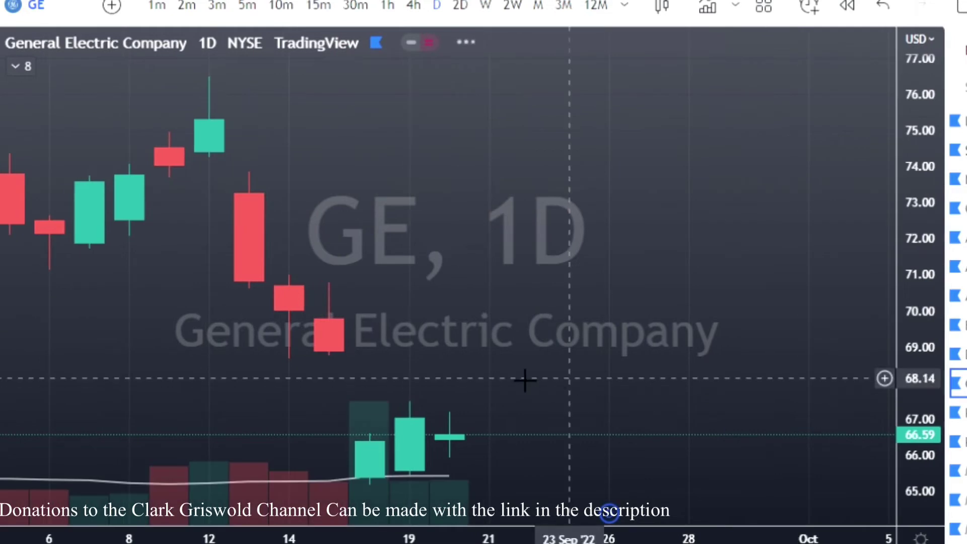
pyautogui.moveTo(524, 380); pyautogui.dragTo(518, 265)
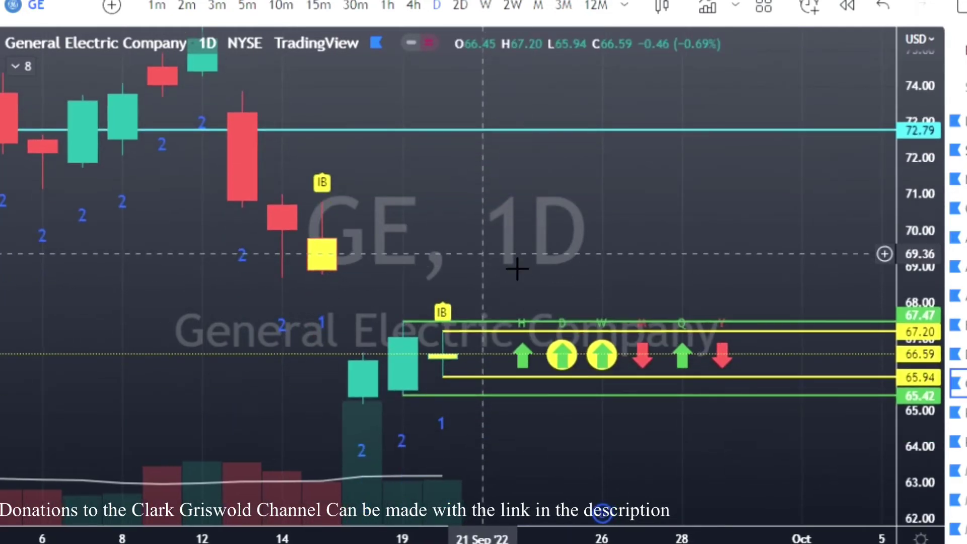
pyautogui.moveTo(927, 471); pyautogui.dragTo(929, 403)
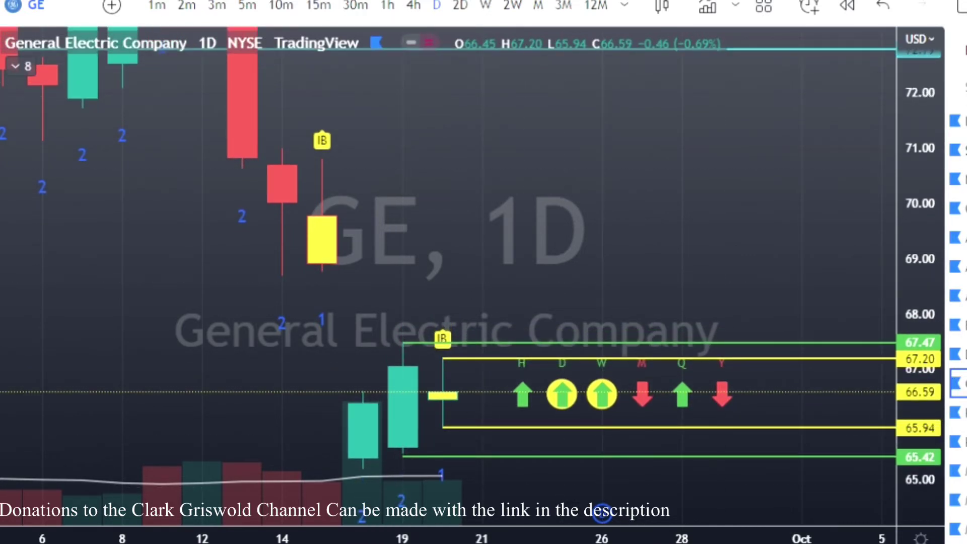
# - Return to the Walt Disney (DIS) daily chart and examine the latest candles against the marked yellow and green levels
pyautogui.press('Up')
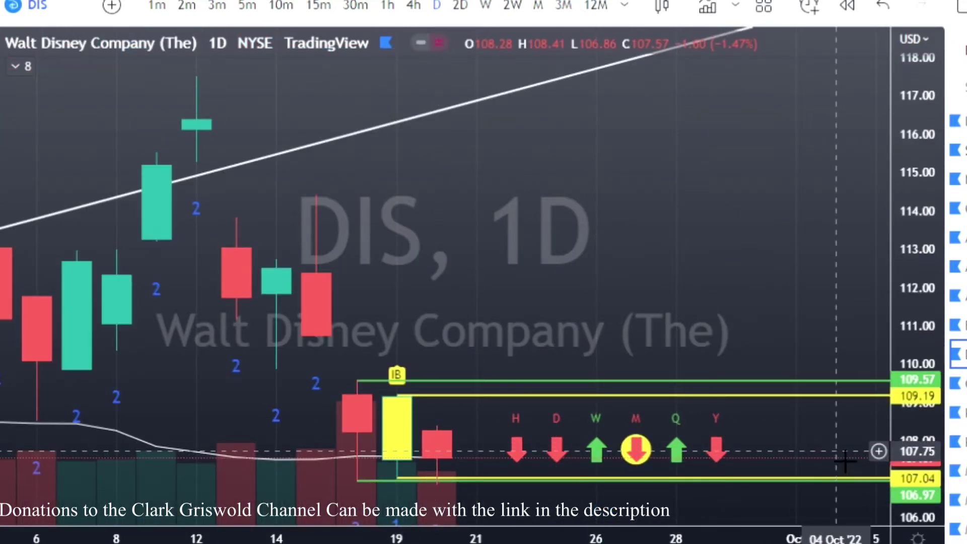
pyautogui.moveTo(824, 435); pyautogui.dragTo(777, 355)
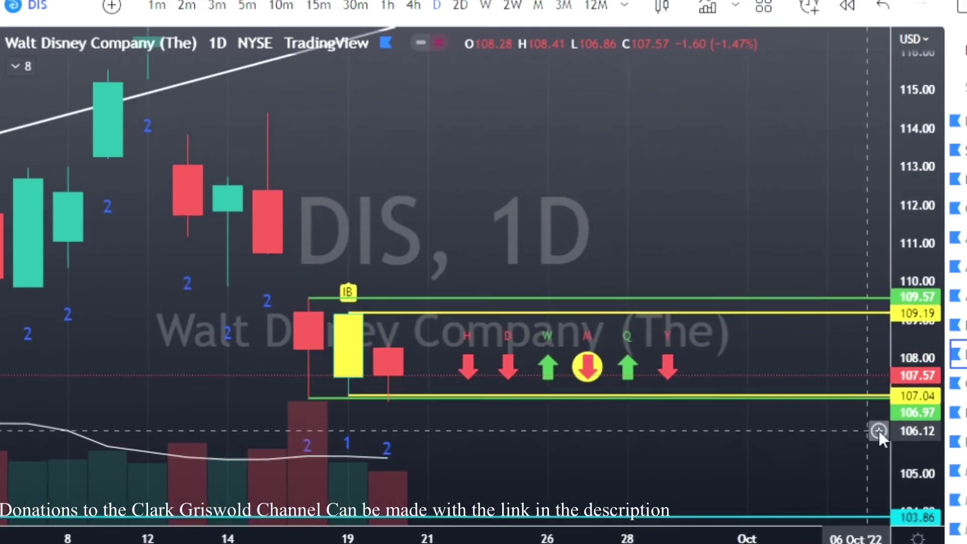
pyautogui.moveTo(914, 468); pyautogui.dragTo(915, 428)
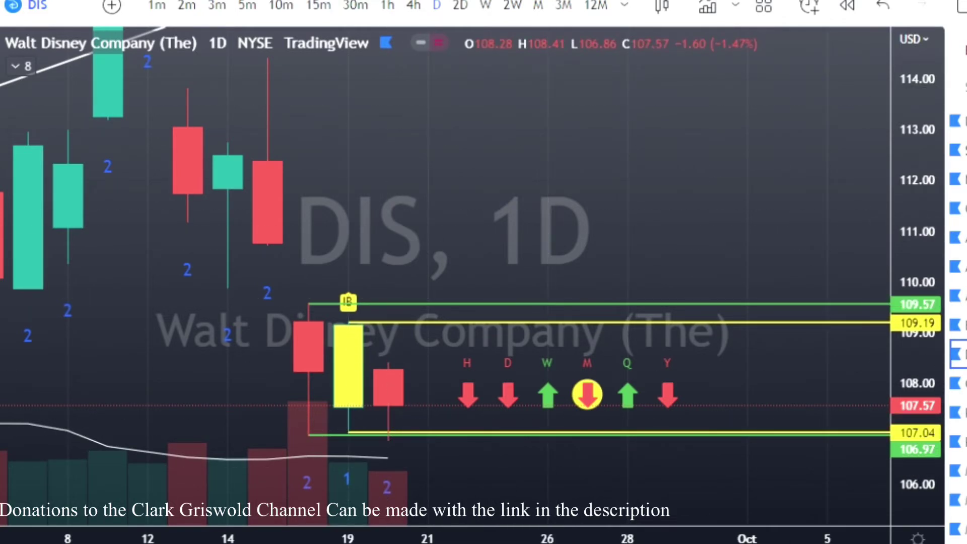
# - Open the Keurig Dr Pepper (KDP) daily chart and examine the 20 Sep inside bar and its trigger levels
pyautogui.click(958, 412)
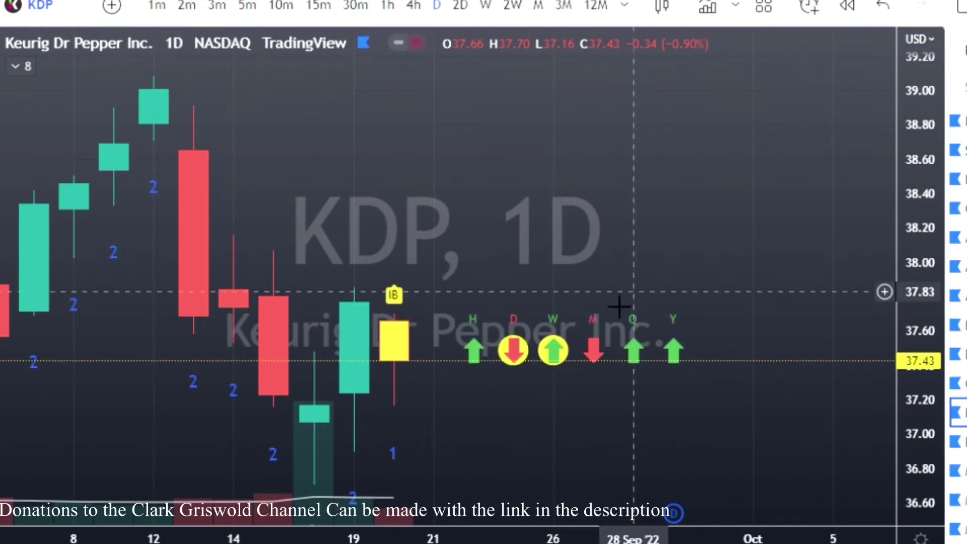
pyautogui.moveTo(385, 212); pyautogui.dragTo(554, 151)
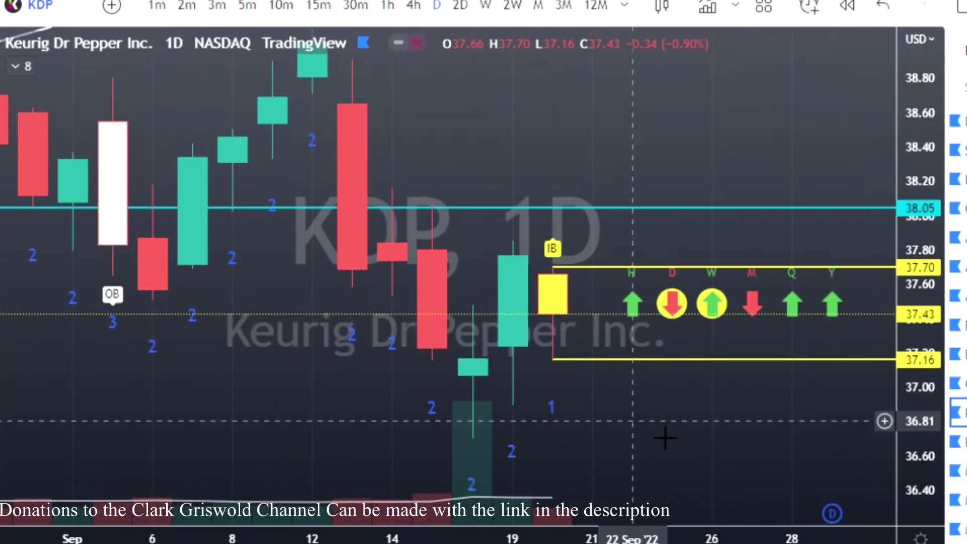
pyautogui.moveTo(596, 411); pyautogui.dragTo(547, 406)
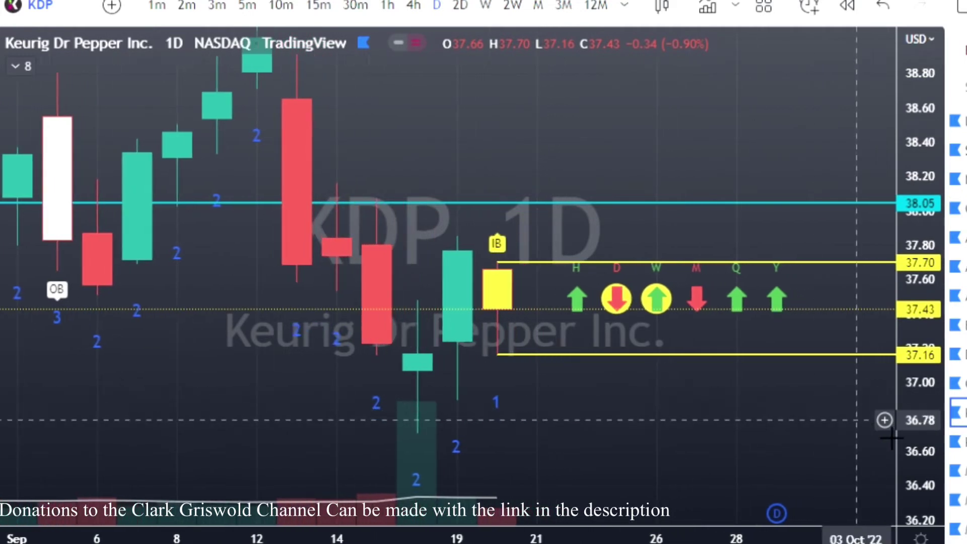
pyautogui.moveTo(920, 453); pyautogui.dragTo(920, 431)
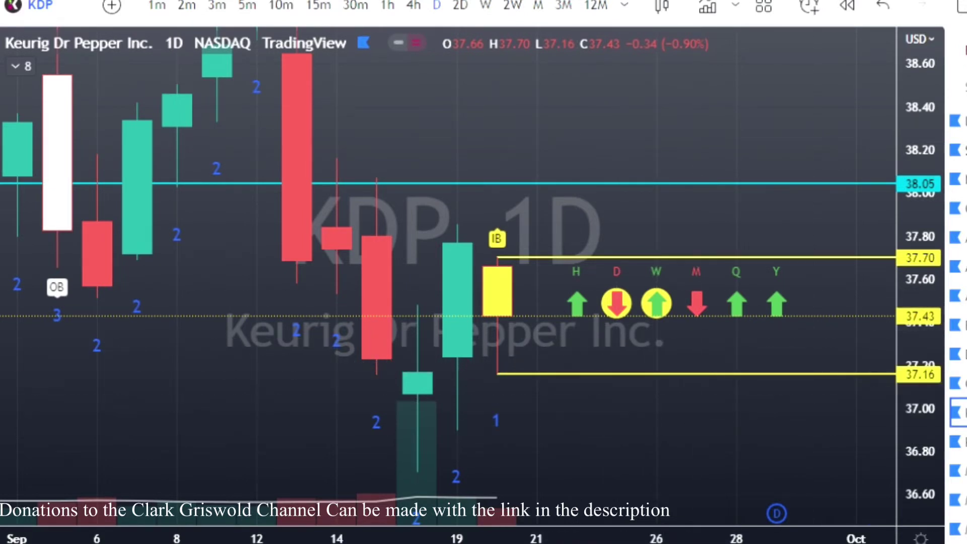
# - Open the Coca-Cola (KO) and Macy's (M) daily charts and examine their 20 Sep inside bars against the marked levels
pyautogui.press('Down')
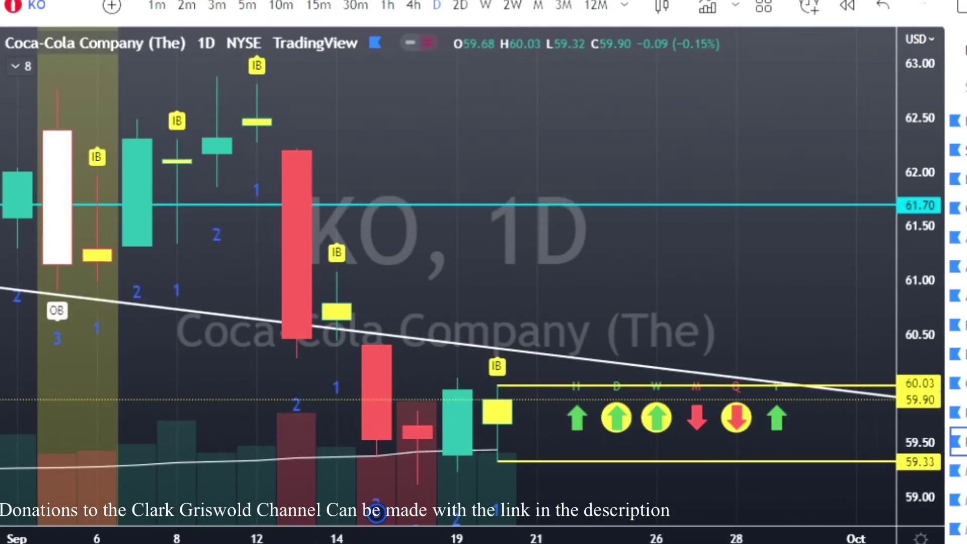
pyautogui.click(958, 471)
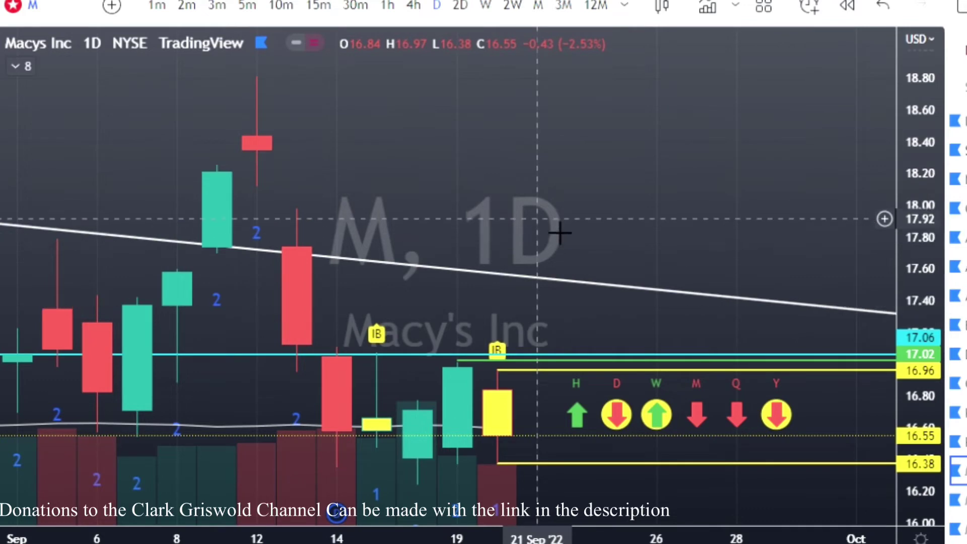
pyautogui.rightClick(542, 174)
pyautogui.click(535, 196)
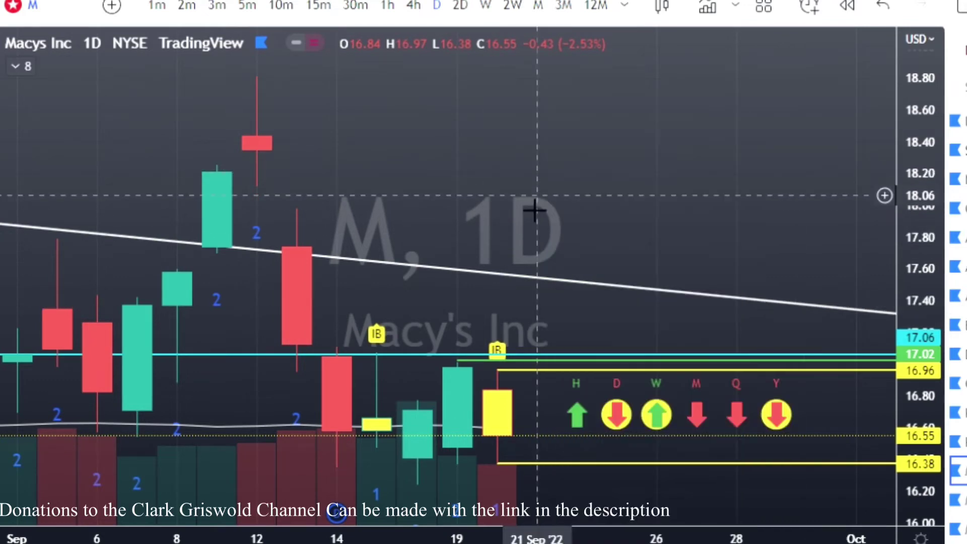
pyautogui.moveTo(572, 215); pyautogui.dragTo(556, 166)
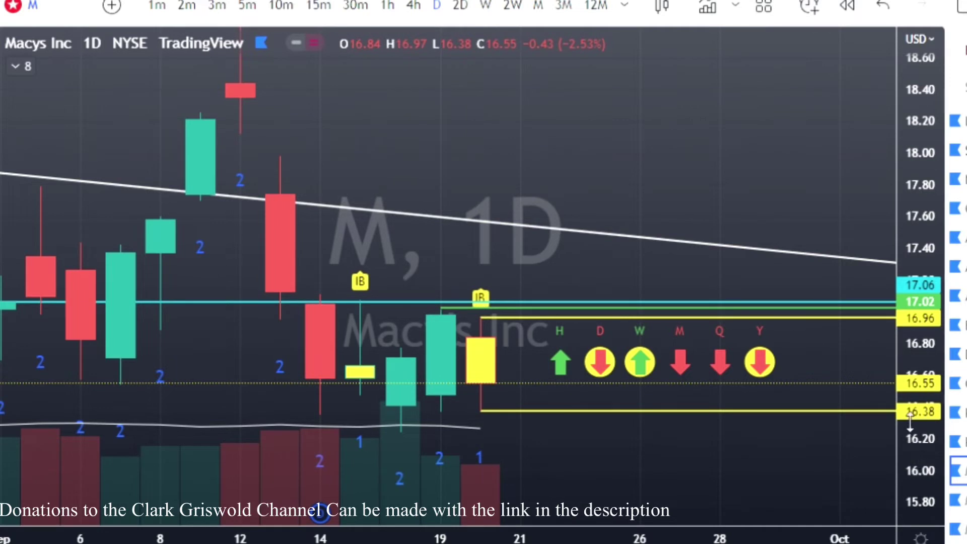
pyautogui.rightClick(910, 362)
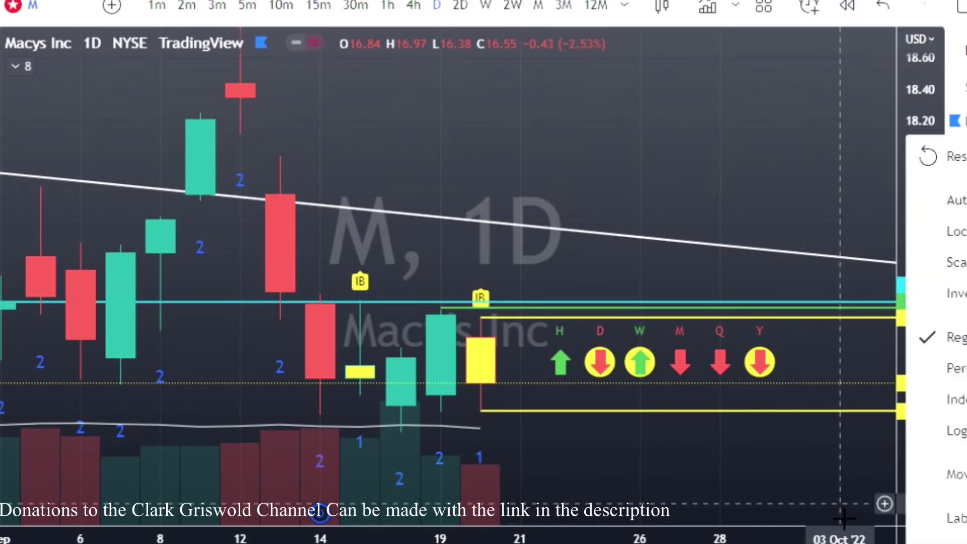
pyautogui.click(864, 504)
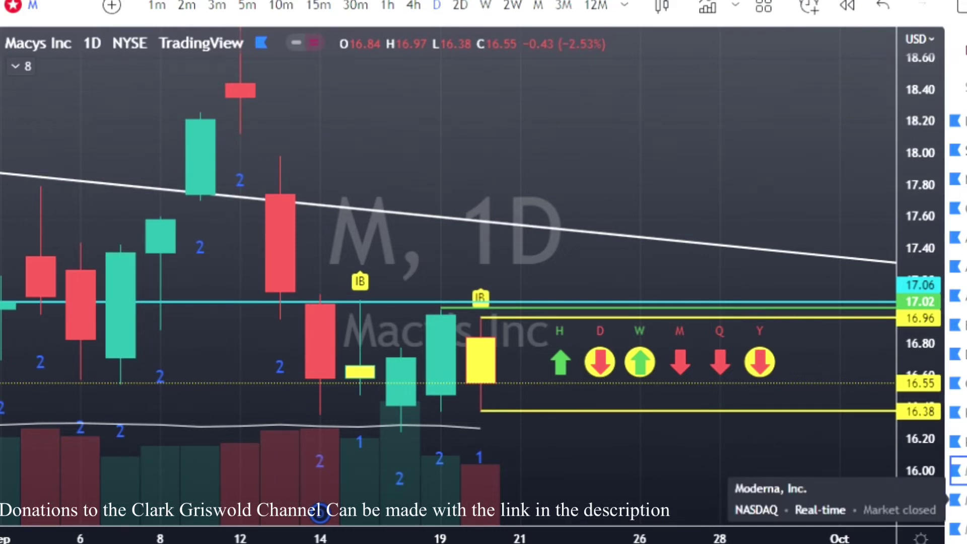
# - Open the Moderna (MRNA) daily chart and examine the 20 Sep inside bar against its trigger and target levels
pyautogui.click(957, 499)
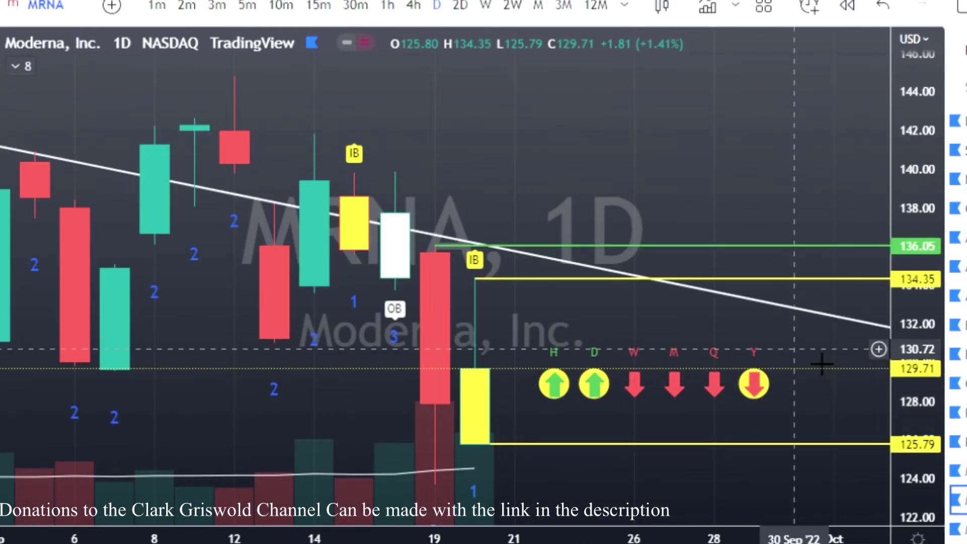
pyautogui.rightClick(803, 351)
pyautogui.click(742, 337)
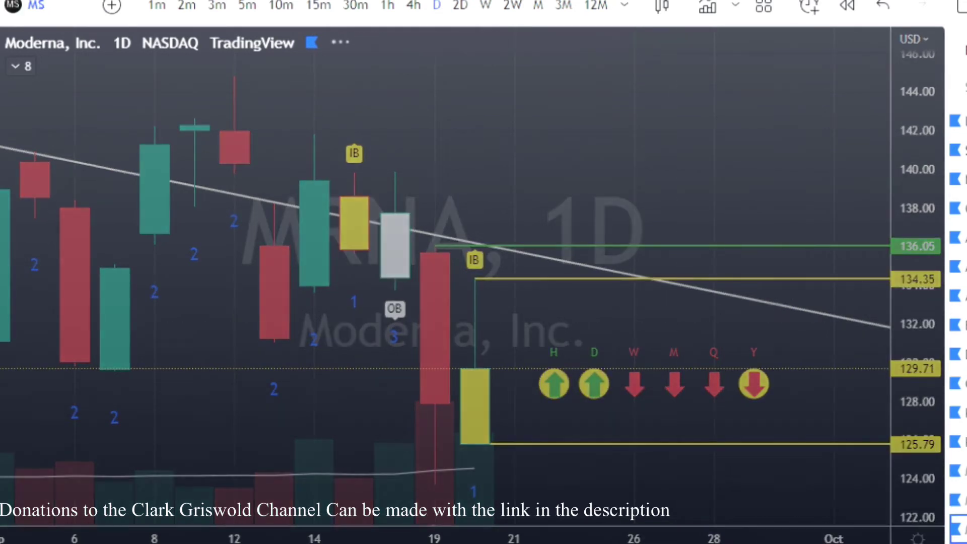
# - Open the Morgan Stanley (MS) daily chart and place horizontal rays at the 19 Sep candle's high, 89.02, and at its low
pyautogui.press('Down')
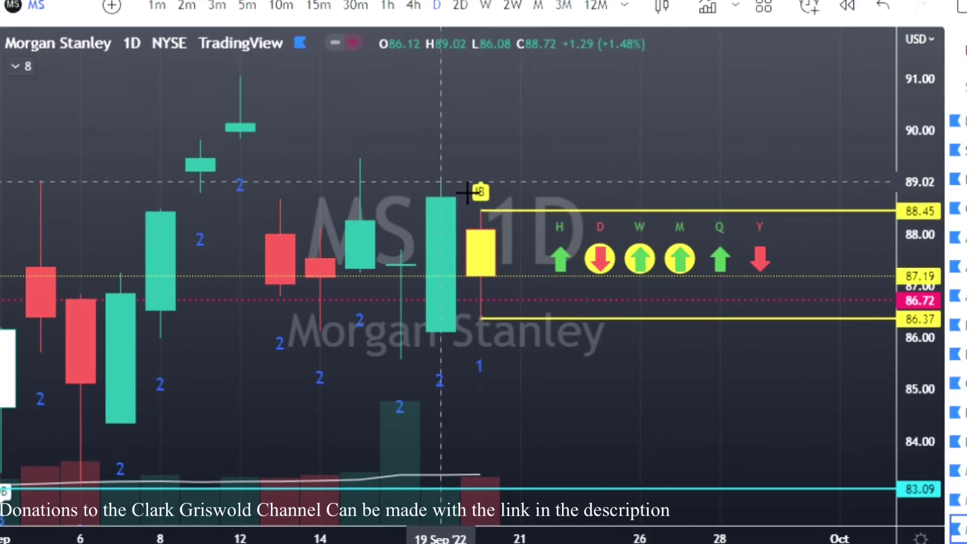
pyautogui.click(442, 181)
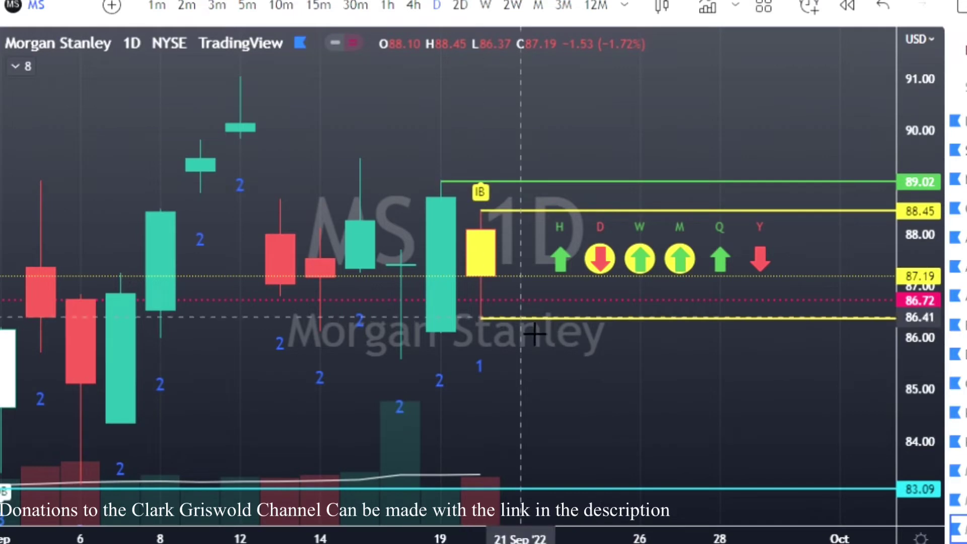
pyautogui.click(439, 333)
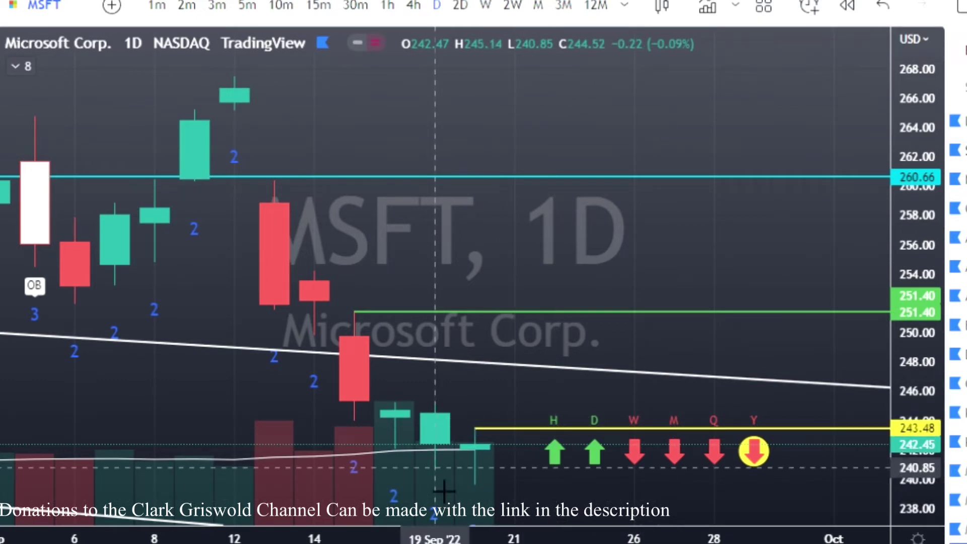
# - Place a green horizontal ray at the 19 Sep candle's high, 245.14, on the Microsoft (MSFT) daily chart
pyautogui.click(450, 418)
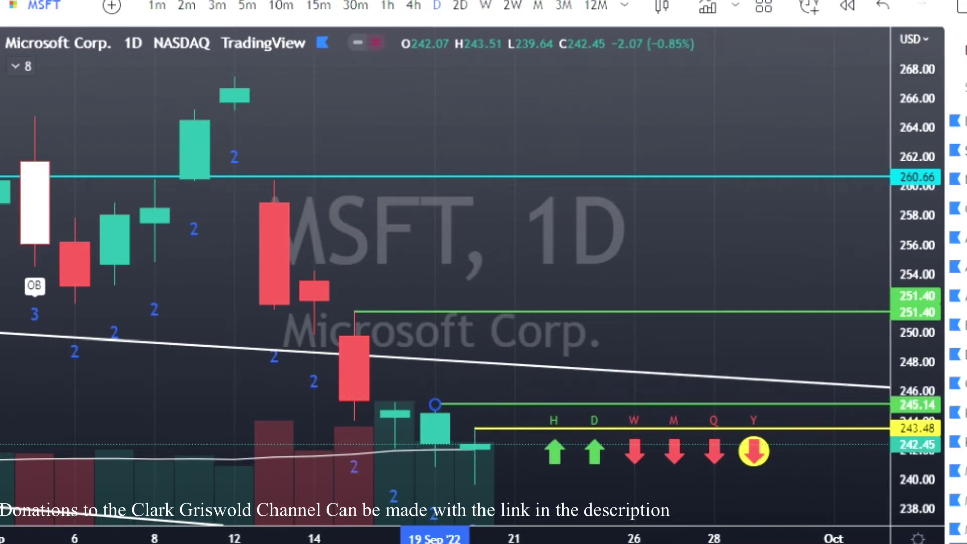
# - Open the NVDA, PINS and PLTR daily charts in turn and examine their 20 Sep candles against the marked levels
pyautogui.press('Down')
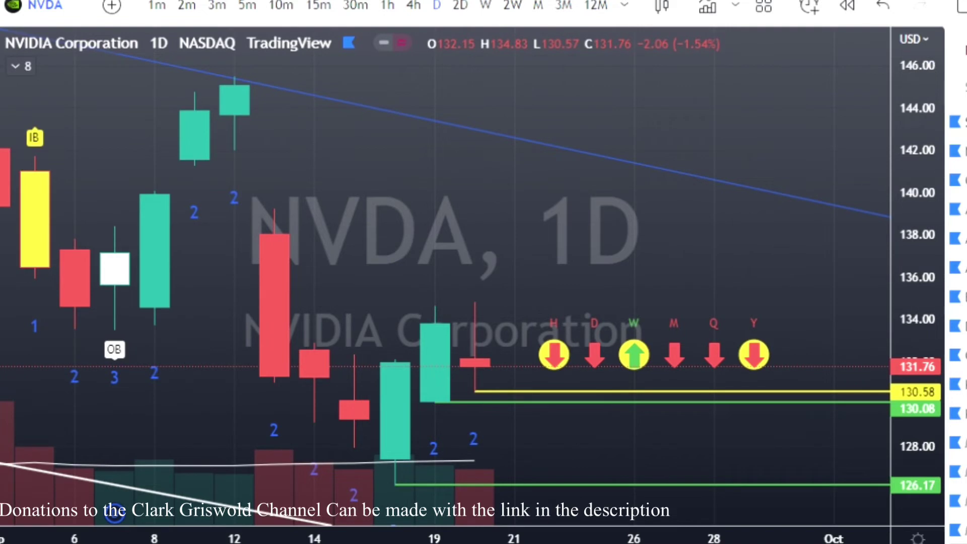
pyautogui.press('Down')
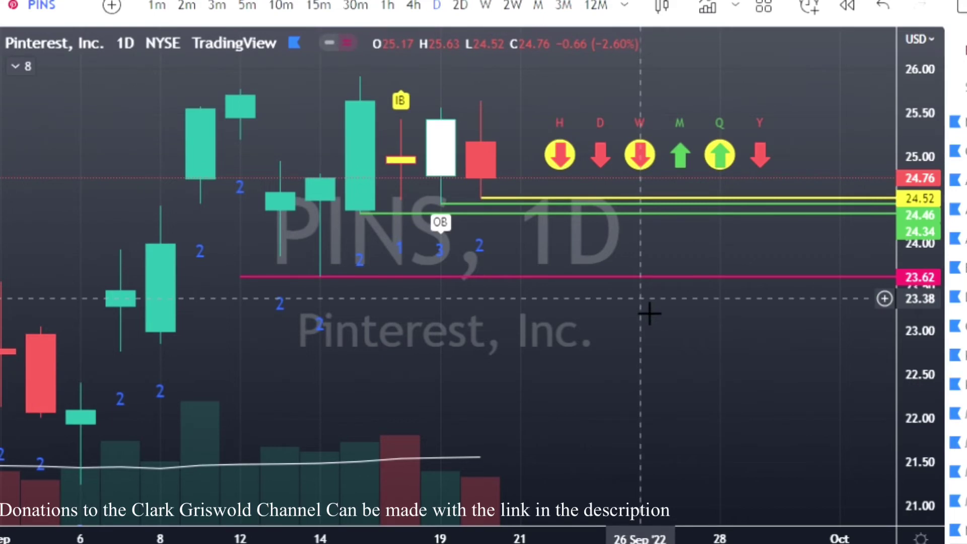
pyautogui.press('Down')
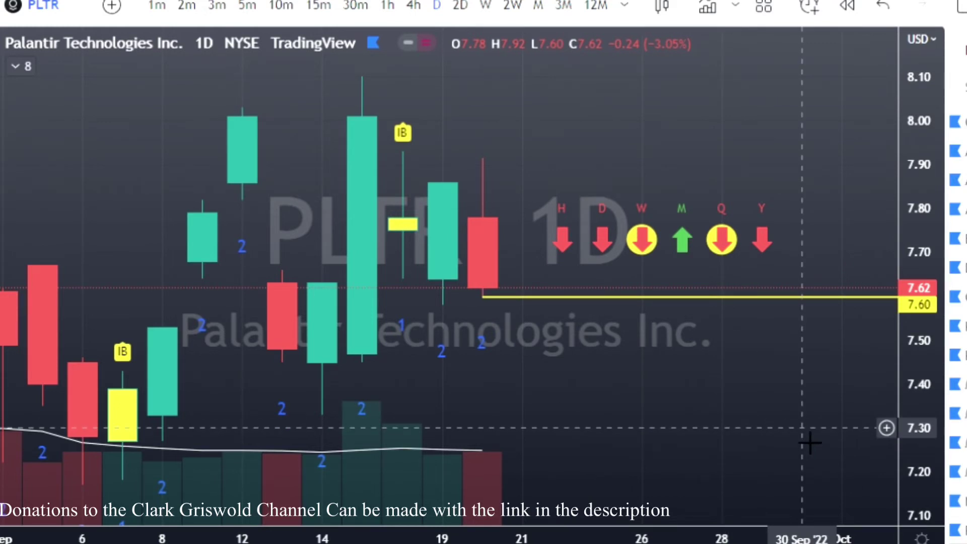
# - Open the Peloton (PTON) daily chart and place a green horizontal ray at the 19 Sep candle's low, 9.59
pyautogui.press('Down')
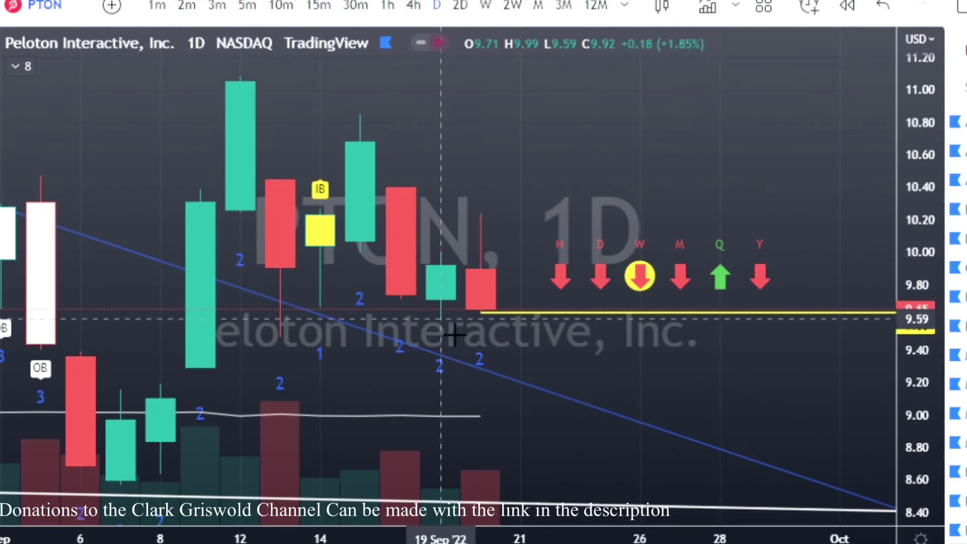
pyautogui.click(440, 319)
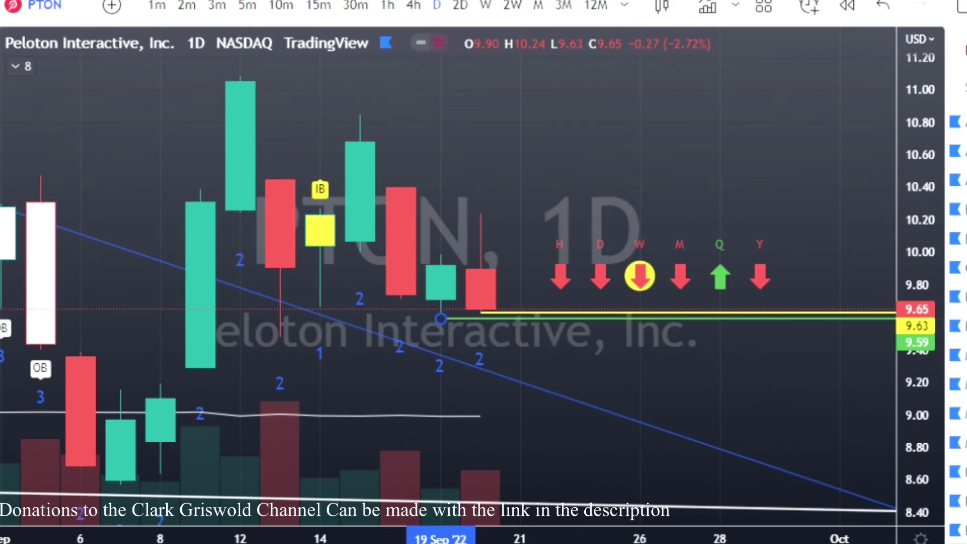
# - Open the Invesco QQQ Trust (QQQ) daily chart and examine the 20 Sep inside bar against its trigger and target levels
pyautogui.press('Down')
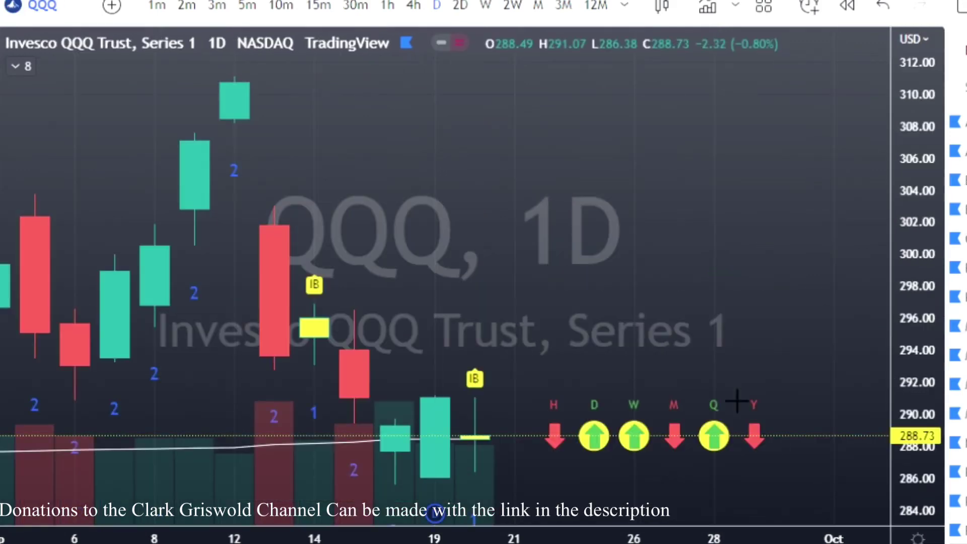
pyautogui.moveTo(531, 303); pyautogui.dragTo(518, 222)
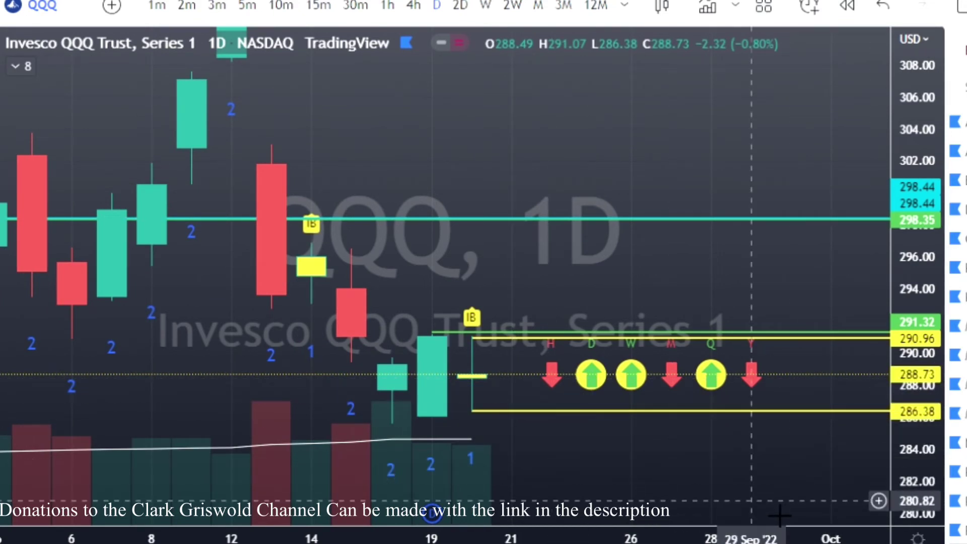
# - Open the Sea Limited (SE) daily chart and locate the highlighted May 2021 outside-bar and inside-bar patterns
pyautogui.press('Down')
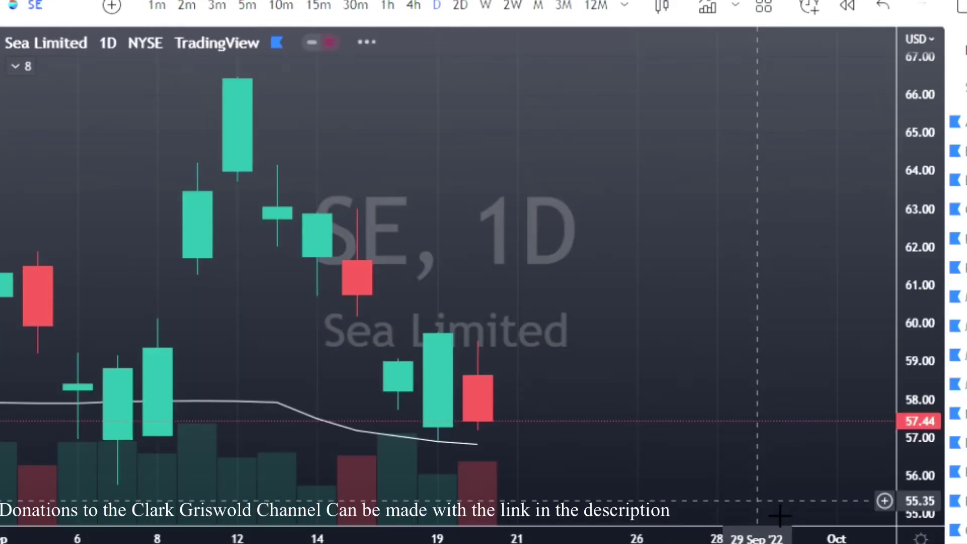
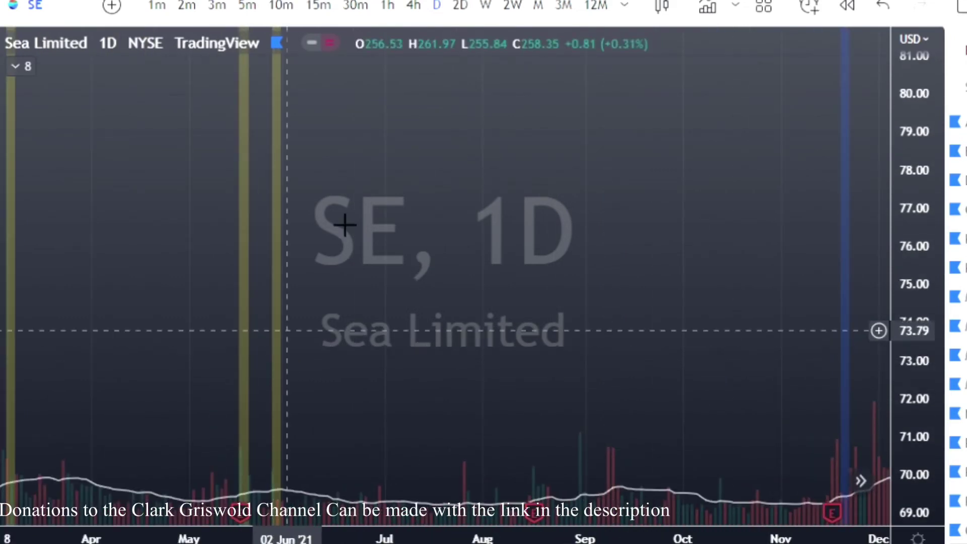
pyautogui.moveTo(357, 173); pyautogui.dragTo(371, 220)
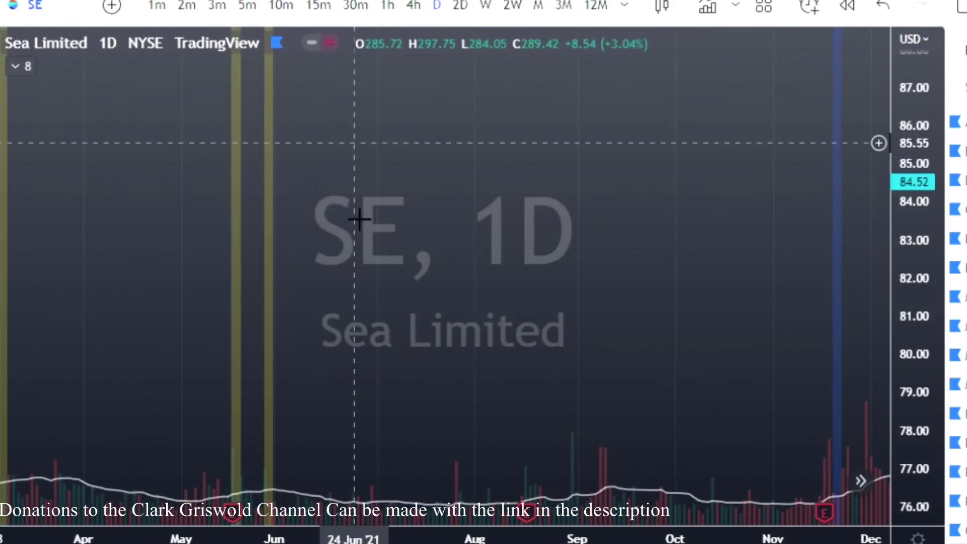
pyautogui.moveTo(367, 160); pyautogui.dragTo(330, 534)
pyautogui.moveTo(915, 418); pyautogui.dragTo(915, 483)
pyautogui.moveTo(919, 75); pyautogui.dragTo(929, 305)
pyautogui.moveTo(929, 184); pyautogui.dragTo(930, 282)
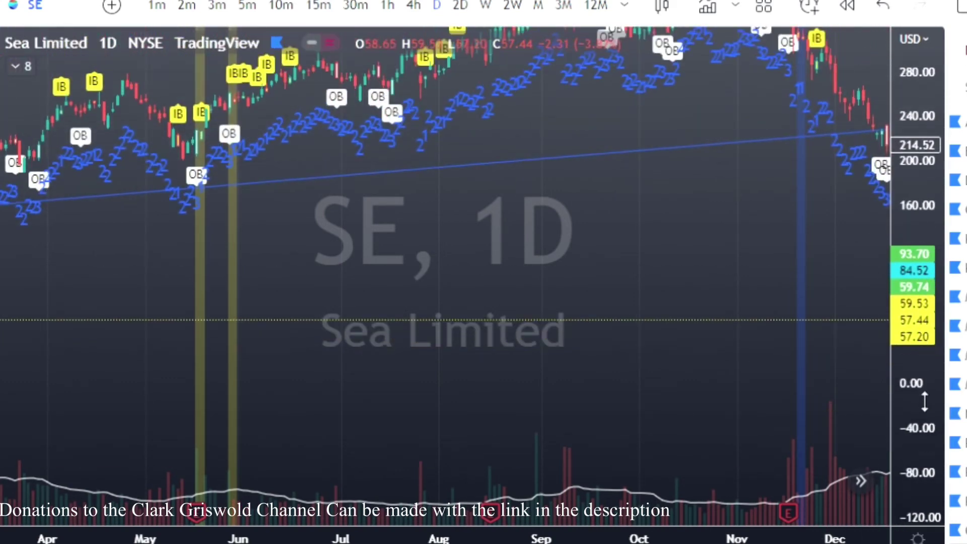
pyautogui.moveTo(433, 293); pyautogui.dragTo(697, 373)
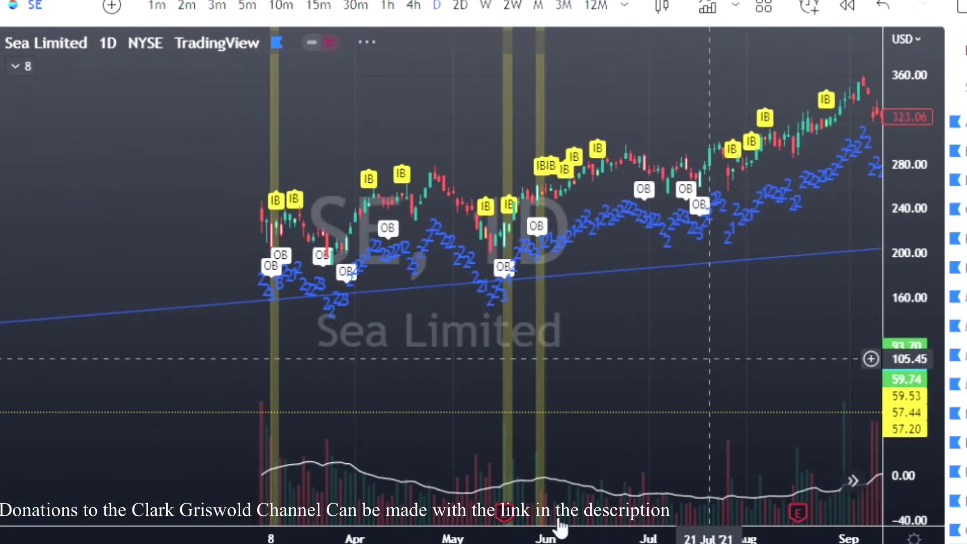
pyautogui.scroll(5, 443, 277)
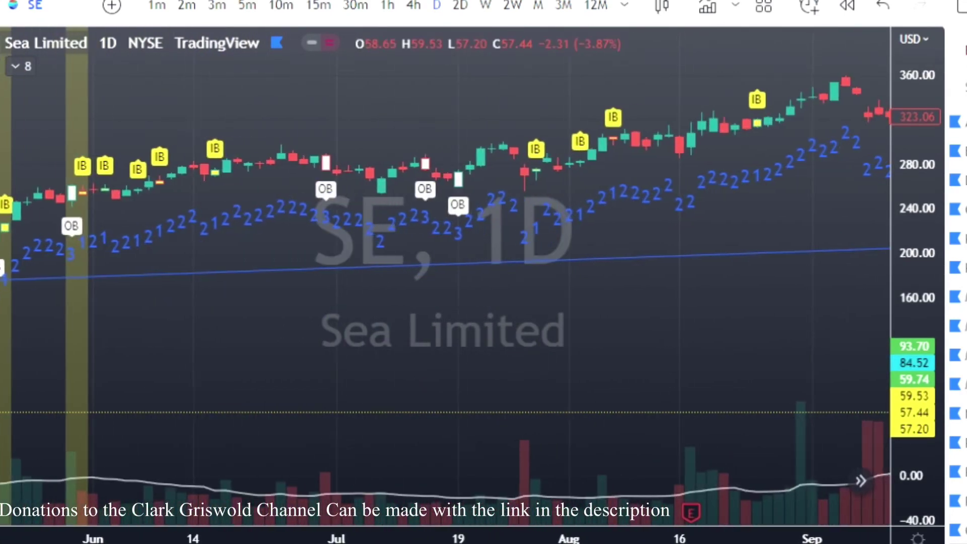
pyautogui.moveTo(245, 402); pyautogui.dragTo(585, 402)
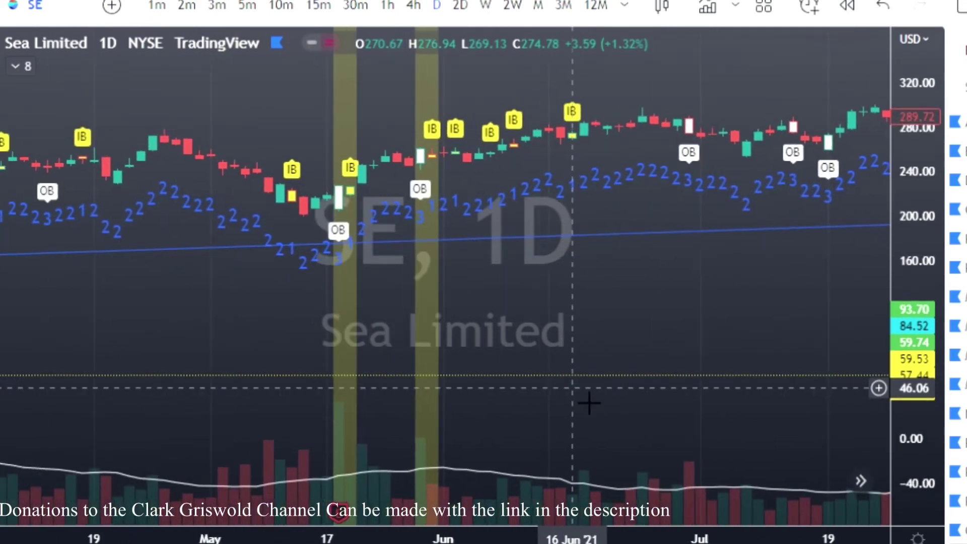
# - Examine SE's two highlighted May 2021 outside-inside bar patterns and the candles following each, then return to the latest bars
pyautogui.scroll(4, 585, 402)
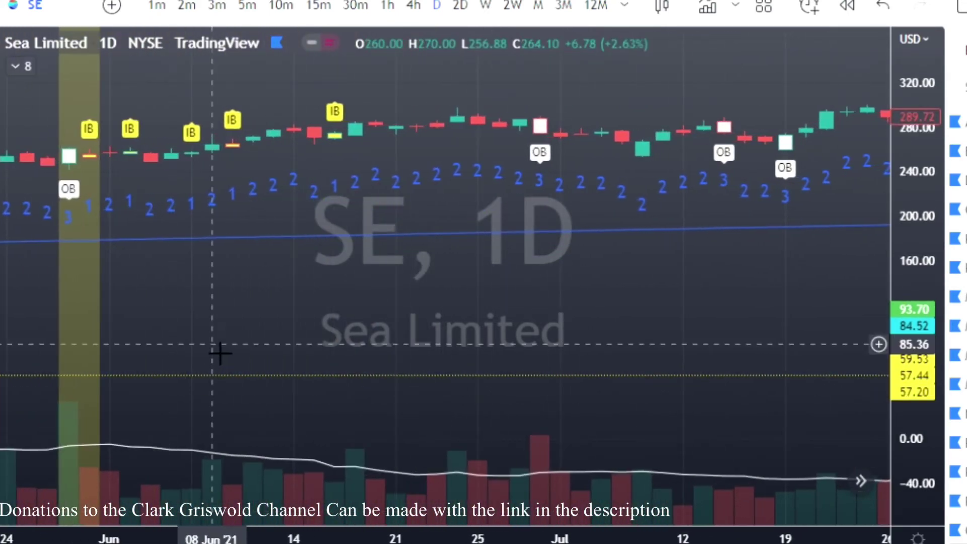
pyautogui.moveTo(218, 339); pyautogui.dragTo(420, 389)
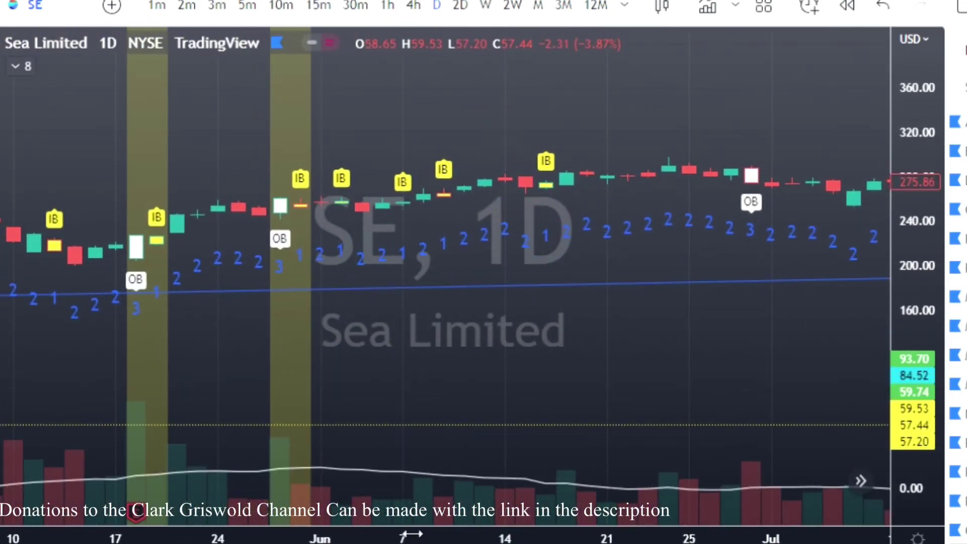
pyautogui.scroll(5, 425, 517)
pyautogui.moveTo(331, 417); pyautogui.dragTo(658, 431)
pyautogui.moveTo(925, 484); pyautogui.dragTo(921, 312)
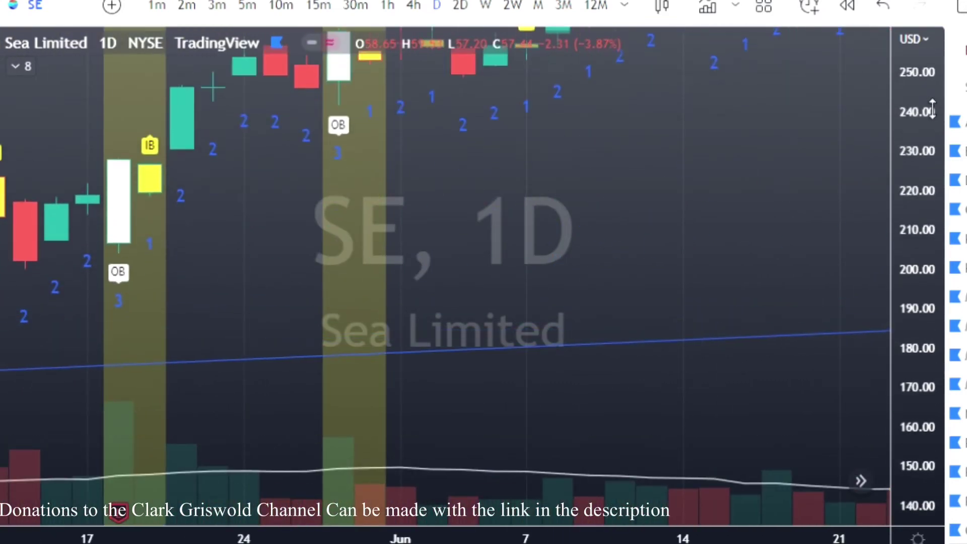
pyautogui.moveTo(523, 184); pyautogui.dragTo(533, 451)
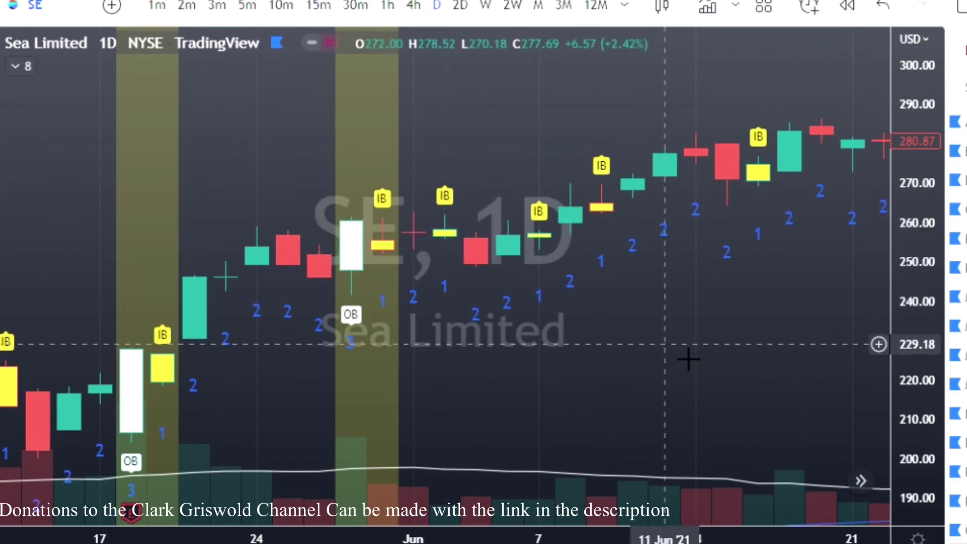
pyautogui.moveTo(922, 431); pyautogui.dragTo(910, 272)
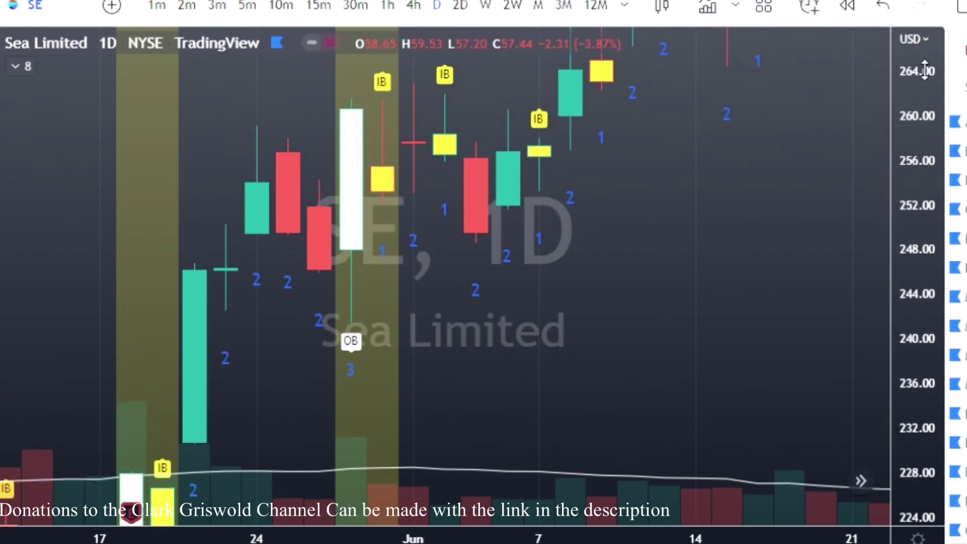
pyautogui.moveTo(687, 286); pyautogui.dragTo(711, 358)
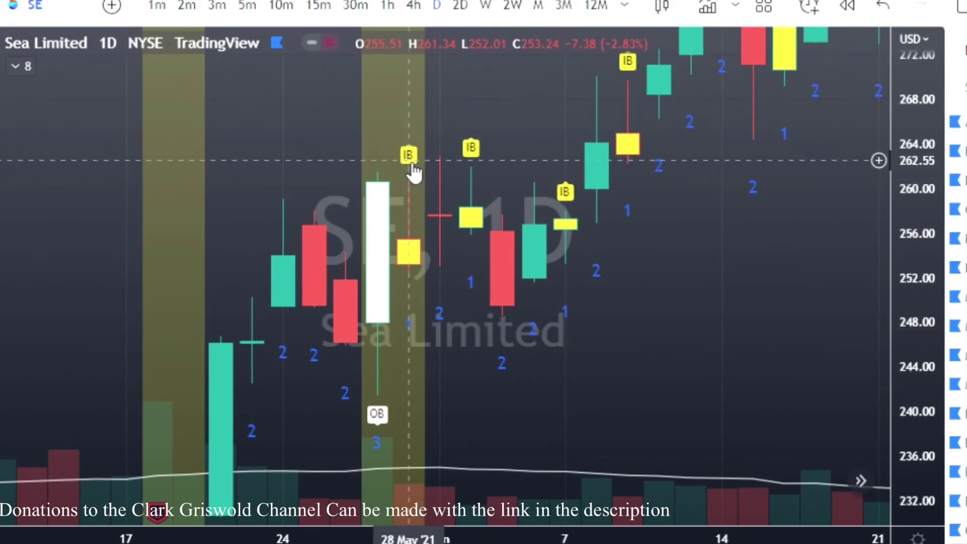
pyautogui.moveTo(264, 294); pyautogui.dragTo(429, 81)
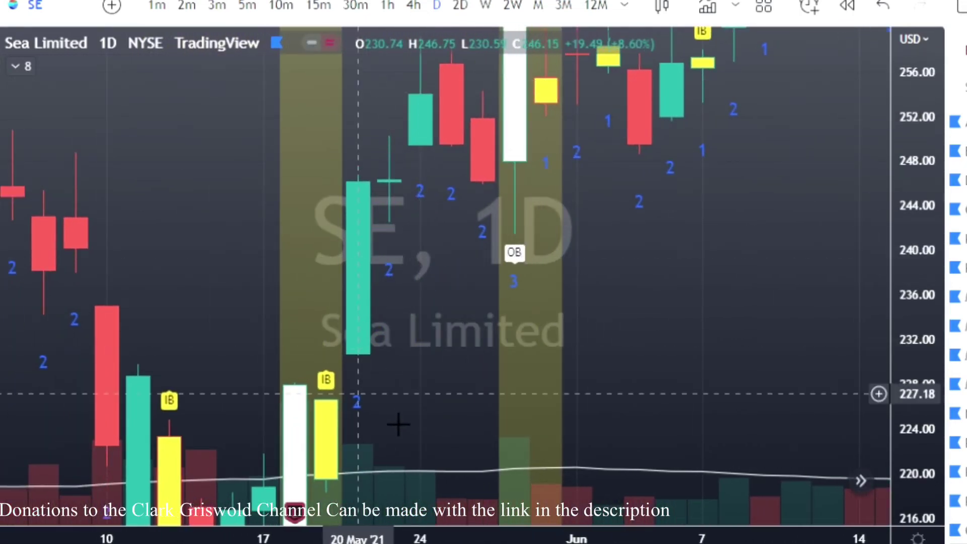
pyautogui.moveTo(424, 361); pyautogui.dragTo(429, 287)
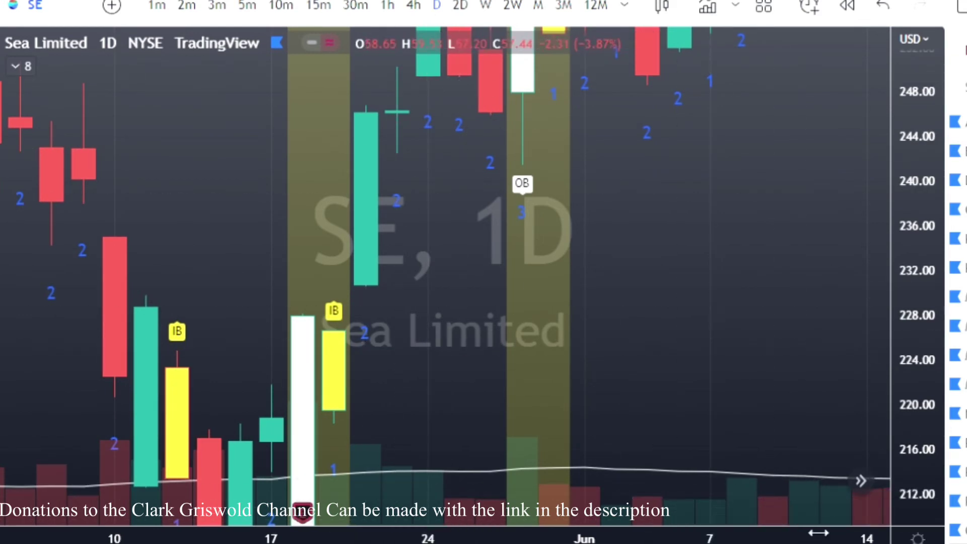
pyautogui.click(856, 481)
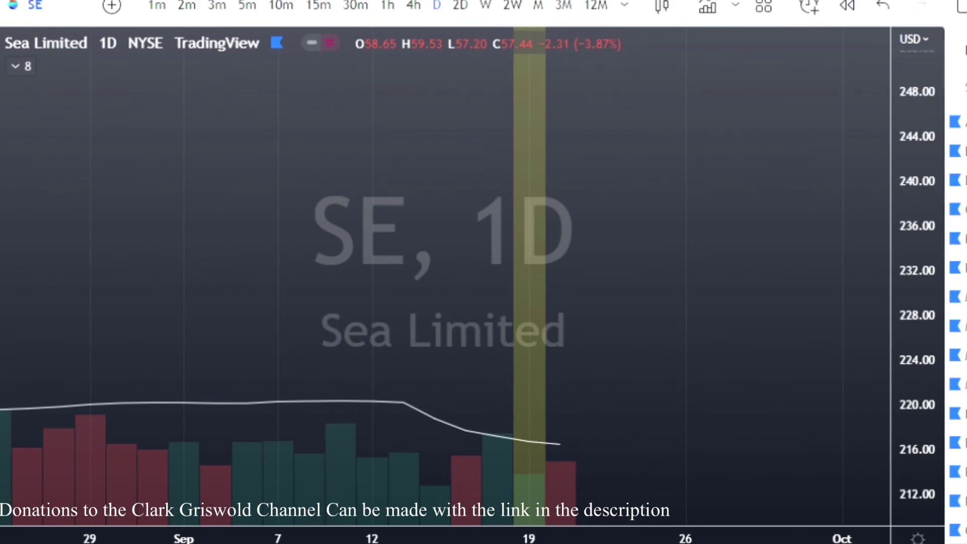
# - Open the Snap (SNAP) and Teladoc Health (TDOC) daily charts in turn and examine their 20 Sep inside bars against the trigger levels
pyautogui.press('Down')
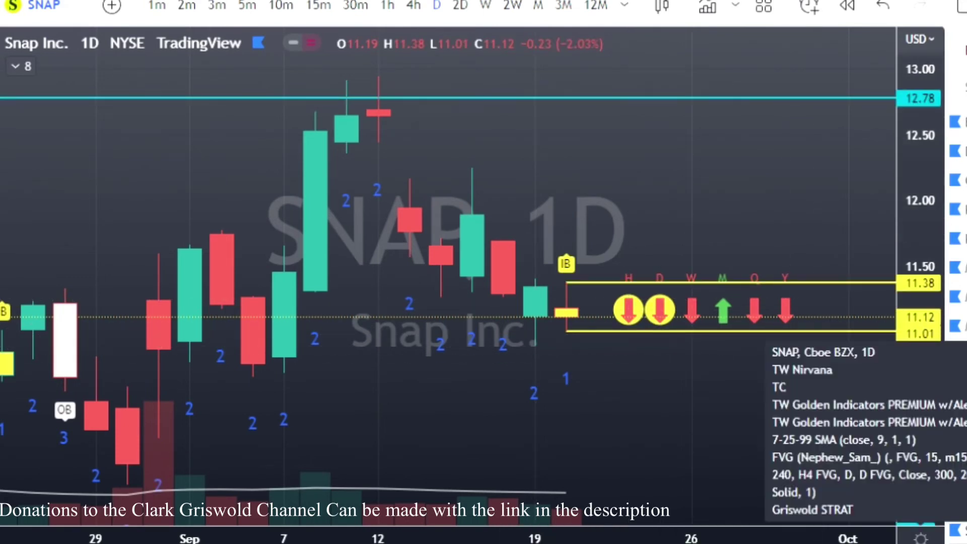
pyautogui.press('Down')
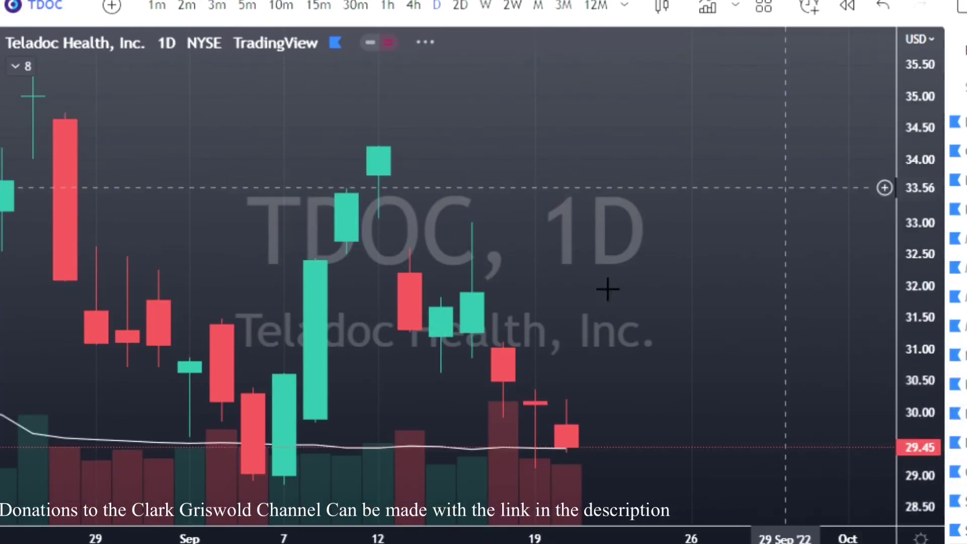
pyautogui.moveTo(695, 262); pyautogui.dragTo(688, 160)
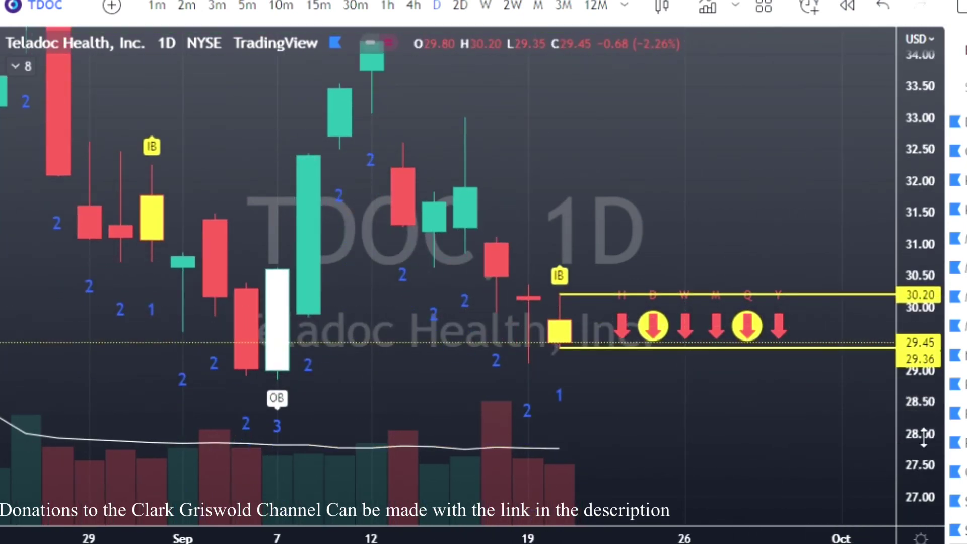
pyautogui.moveTo(924, 468); pyautogui.dragTo(924, 356)
pyautogui.moveTo(705, 241); pyautogui.dragTo(685, 108)
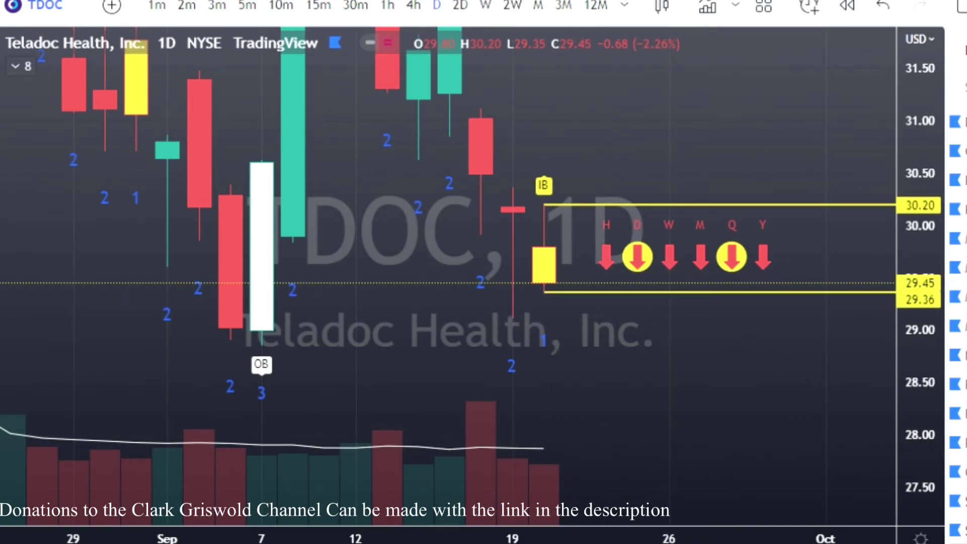
# - Place green horizontal rays at the 19 Sep candle's low, 60.79, on the Trade Desk (TTD) daily chart and its high, 134.76, on Walmart's (WMT)
pyautogui.press('Down')
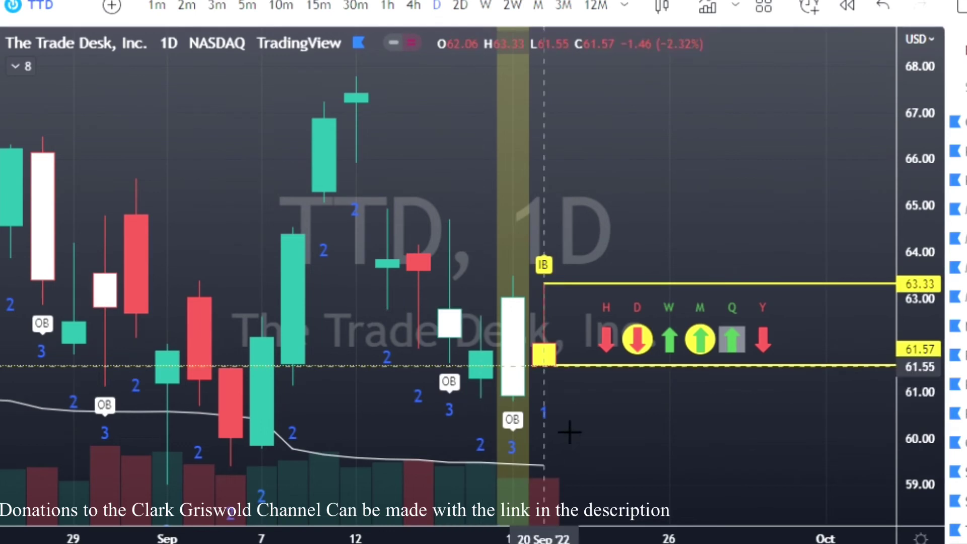
pyautogui.click(512, 401)
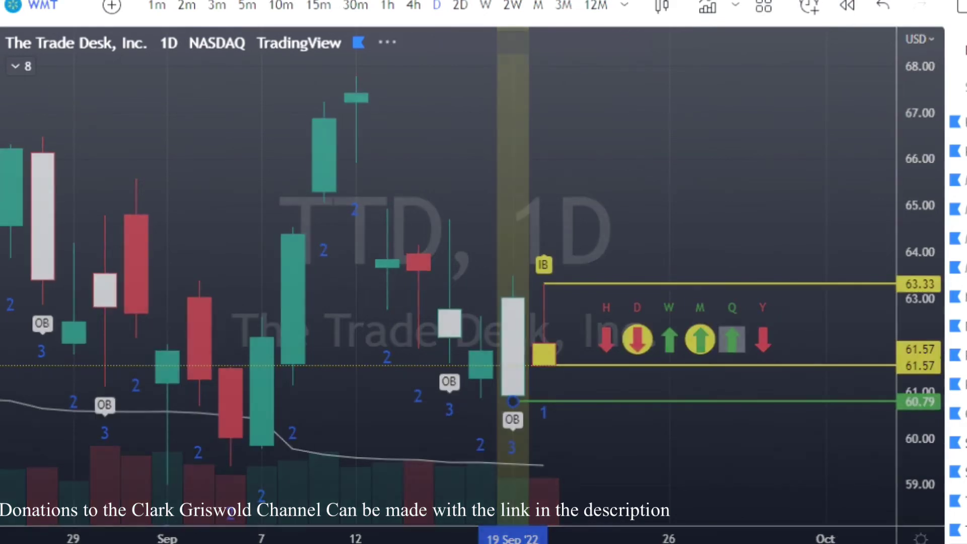
pyautogui.press('Down')
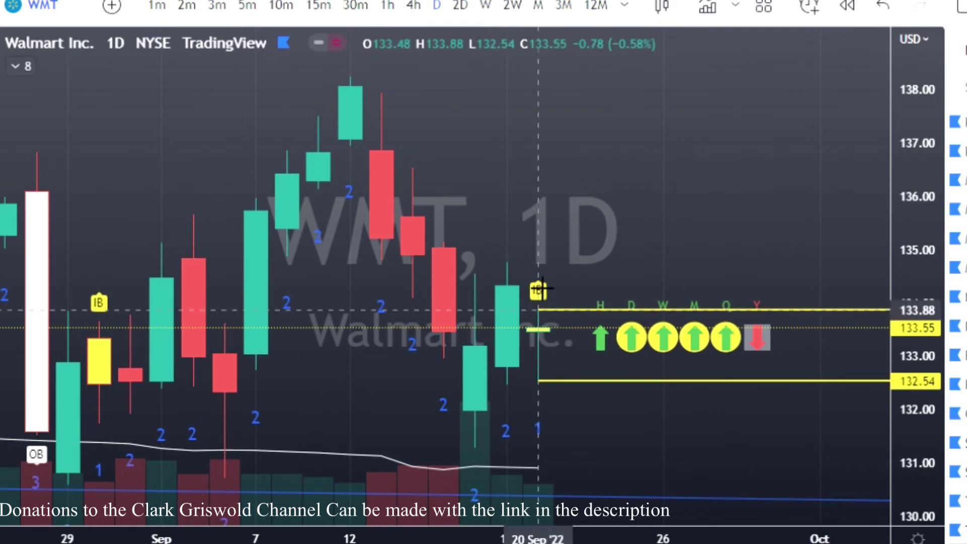
pyautogui.hotkey('alt', 'j')
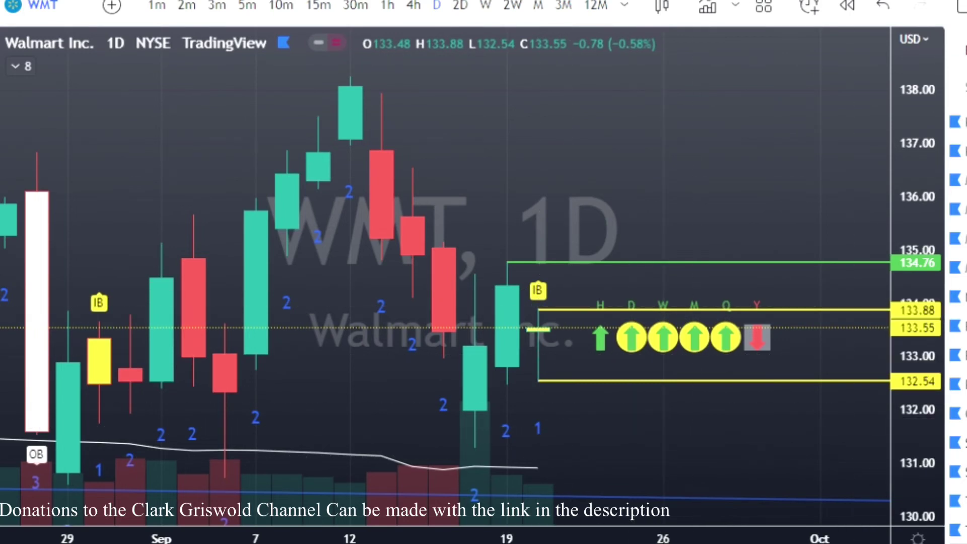
# - Open the Exxon Mobil (XOM) and XOP daily charts in turn and examine their 20 Sep inside bars against the marked levels
pyautogui.press('Down')
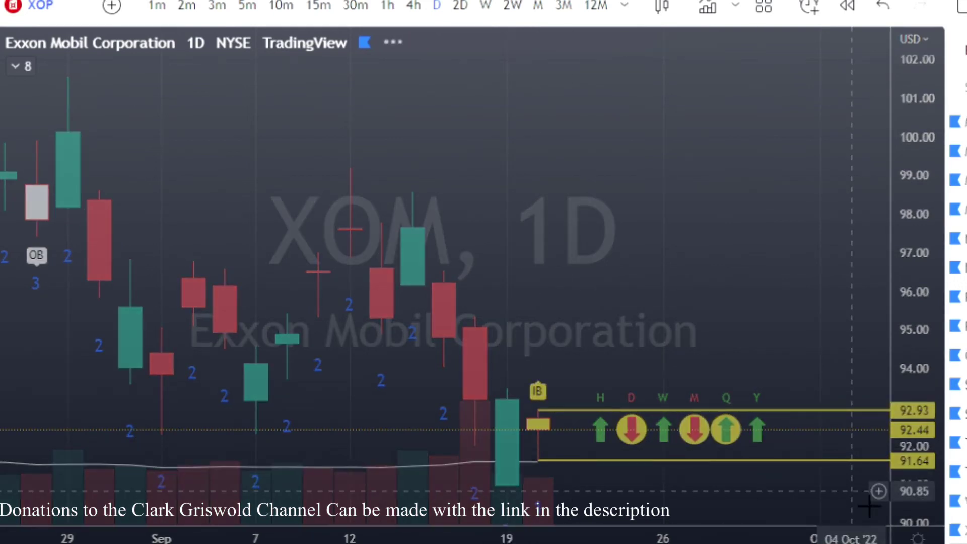
pyautogui.press('Down')
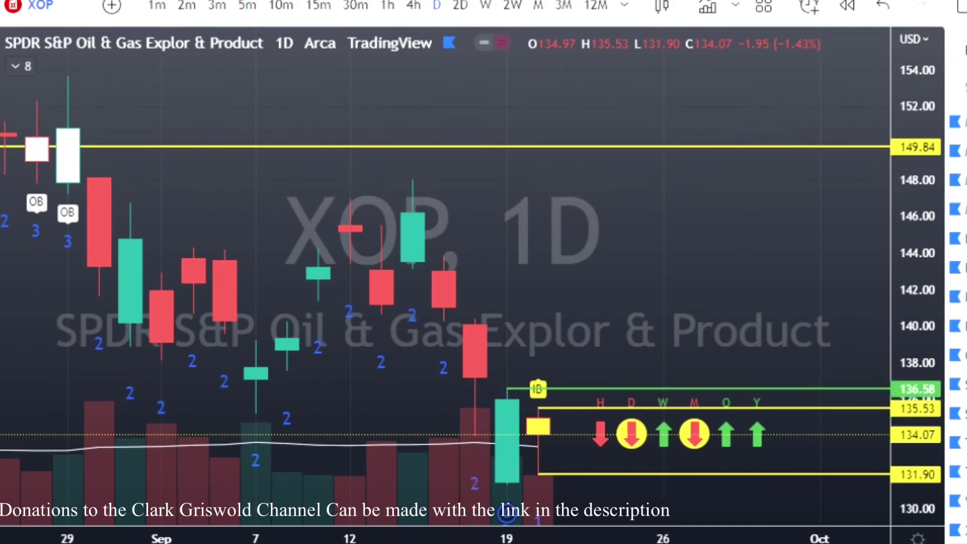
# - Open the Alibaba (BABA) daily chart and place a green horizontal ray at the 19 Sep candle's low, 85.00
pyautogui.press('Down')
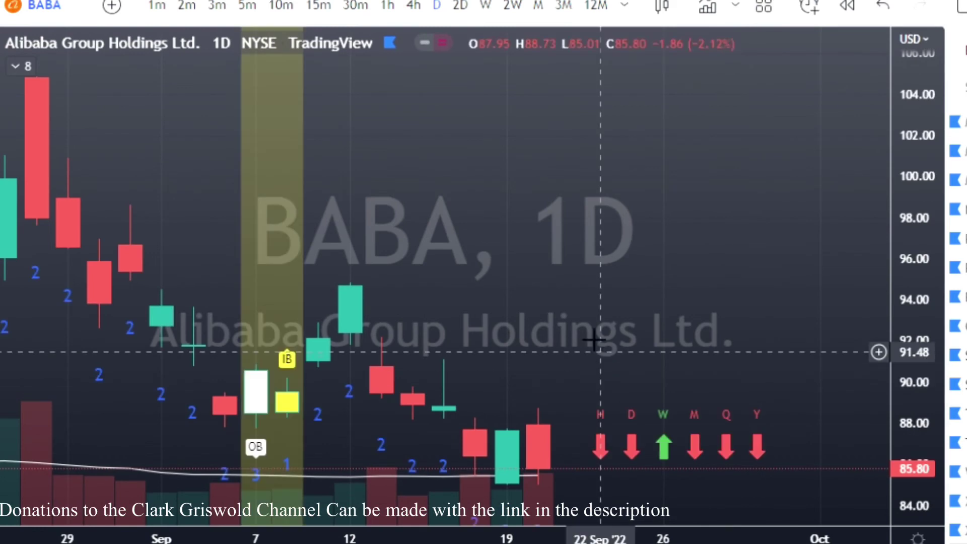
pyautogui.moveTo(568, 318); pyautogui.dragTo(587, 205)
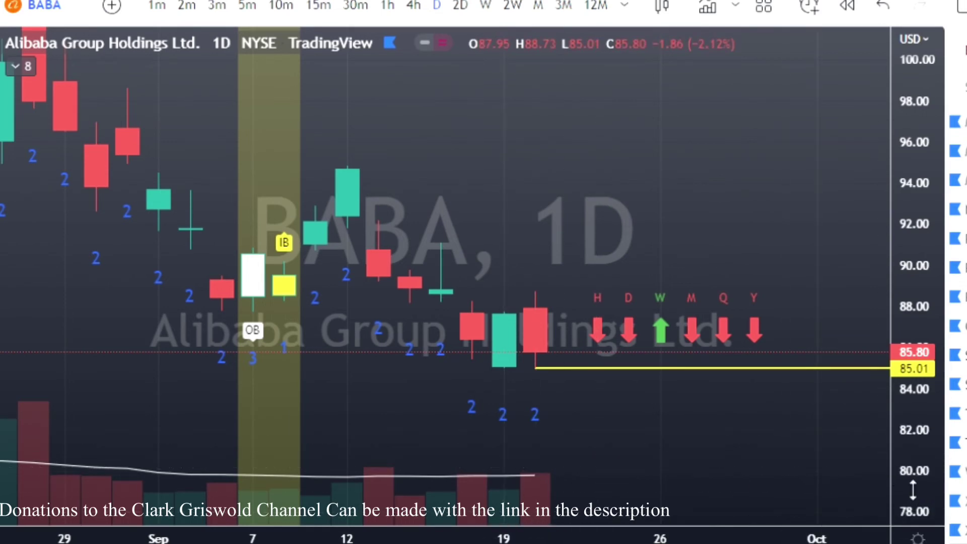
pyautogui.moveTo(914, 282); pyautogui.dragTo(915, 212)
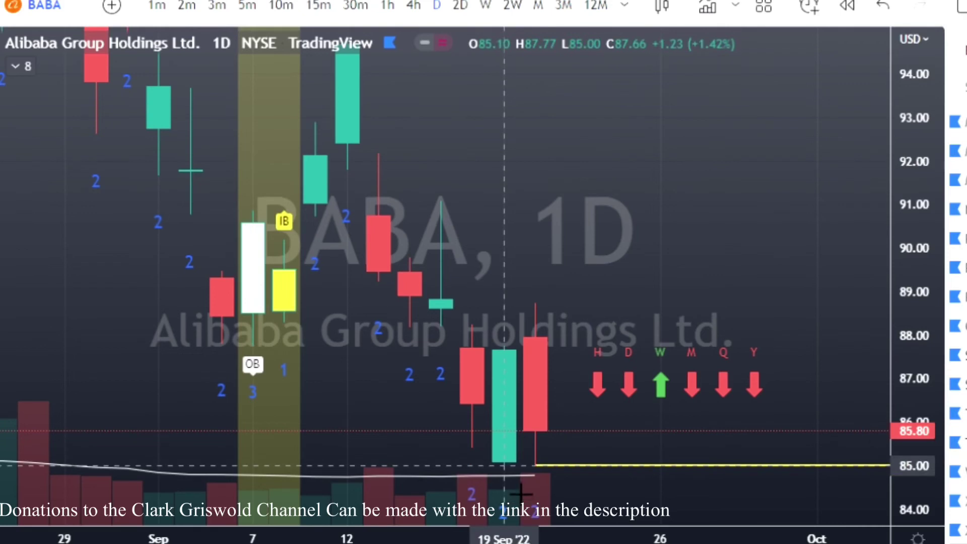
pyautogui.click(504, 464)
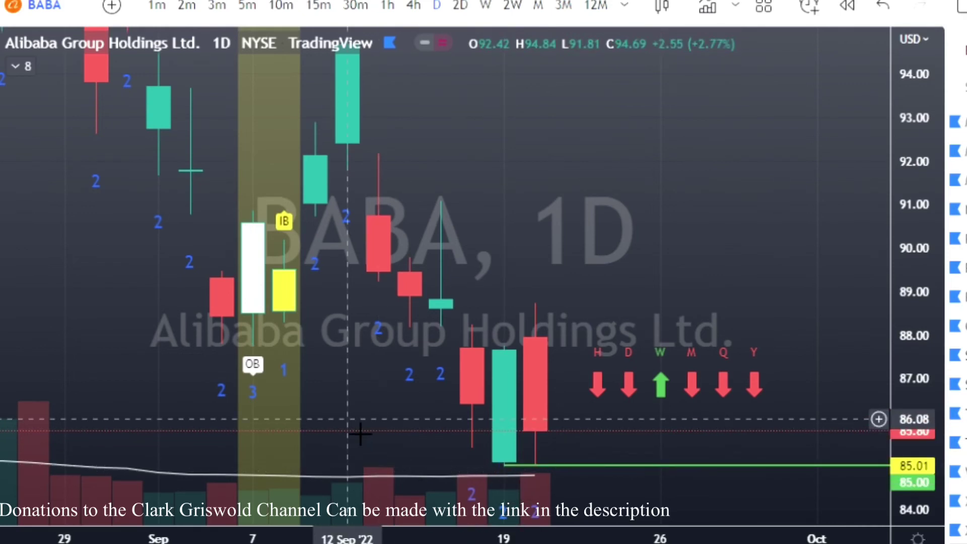
# - Examine BABA's 19 and 20 Sep candles around their matching lows and compare them with the August and early September price action
pyautogui.moveTo(916, 509); pyautogui.dragTo(916, 423)
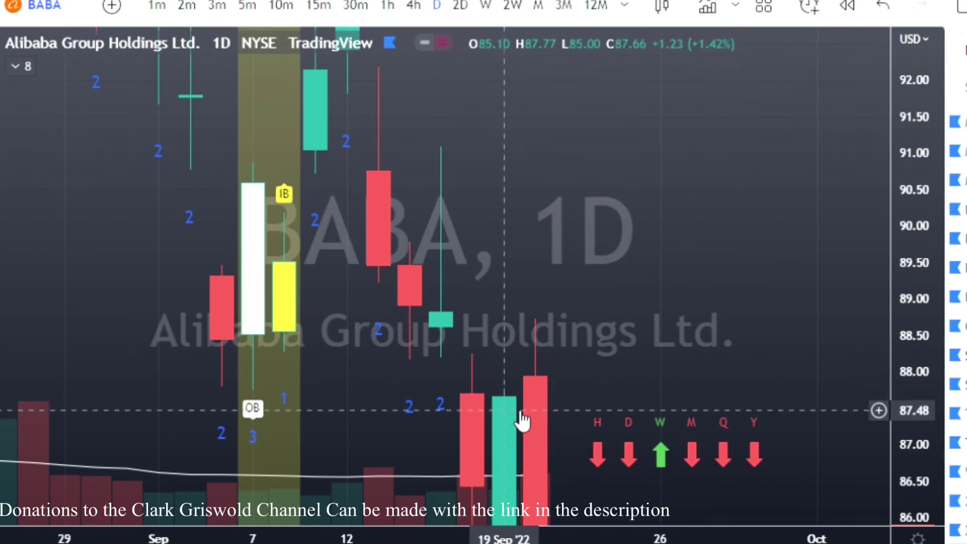
pyautogui.moveTo(526, 279); pyautogui.dragTo(547, 140)
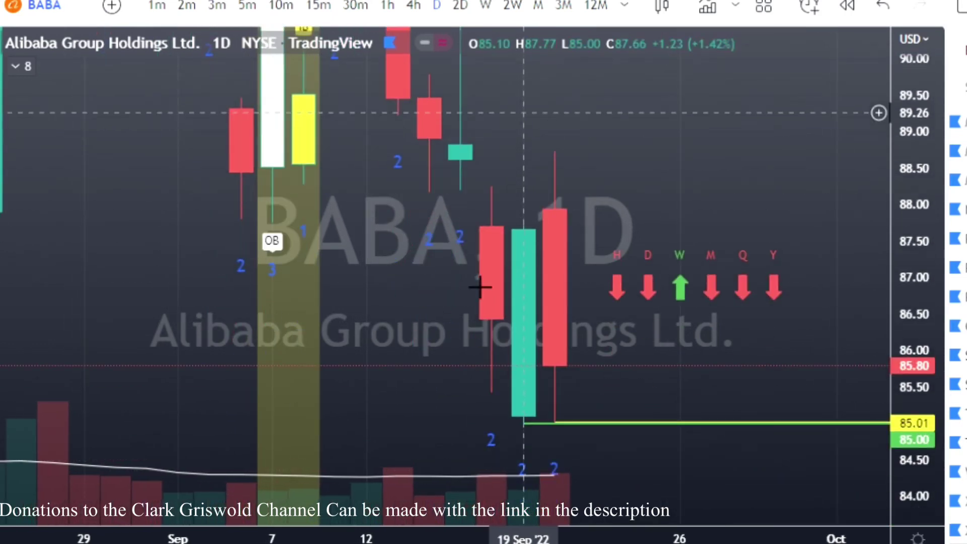
pyautogui.moveTo(328, 529); pyautogui.dragTo(488, 529)
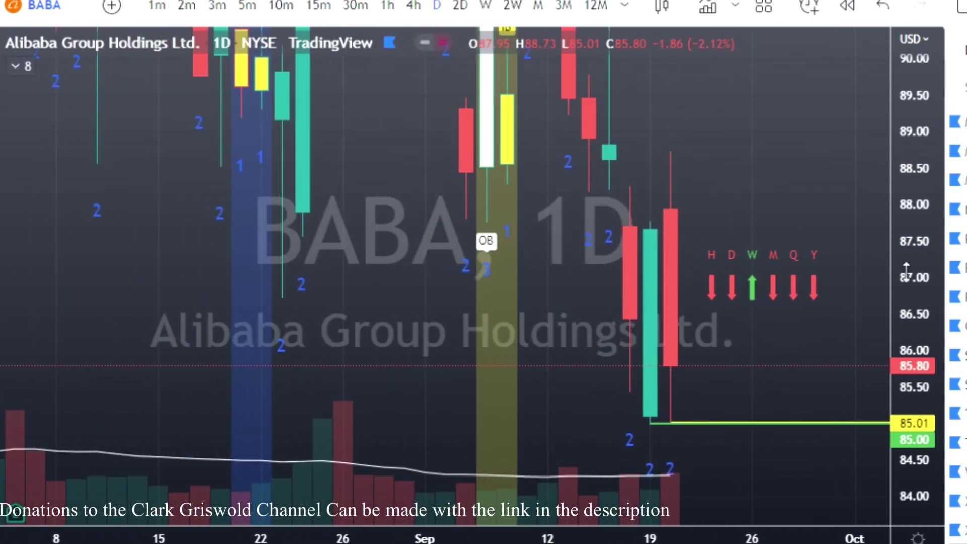
pyautogui.moveTo(921, 323); pyautogui.dragTo(916, 501)
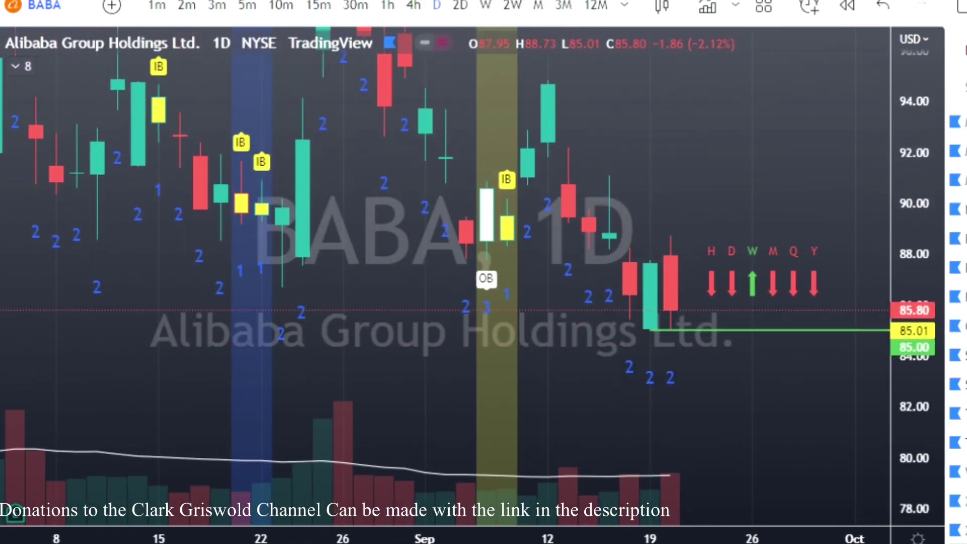
pyautogui.scroll(-5, 742, 431)
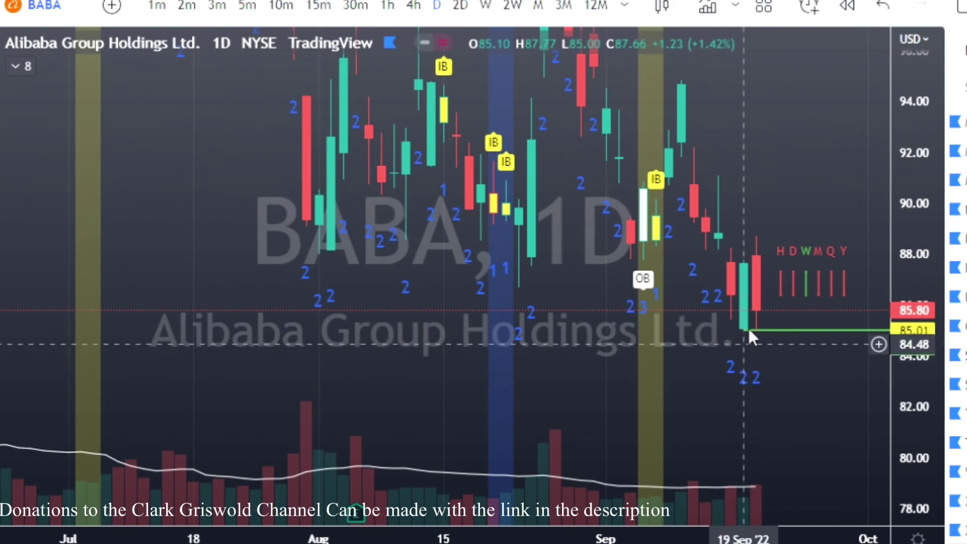
# - Place a green horizontal ray at the high of BABA's late May candle, 84.07, and compare it with the September lows
pyautogui.moveTo(357, 538); pyautogui.dragTo(591, 539)
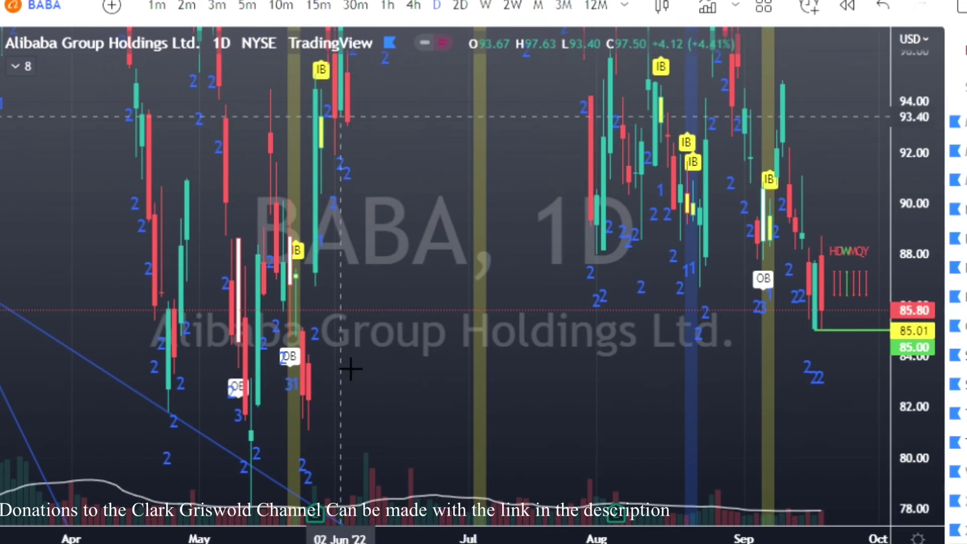
pyautogui.click(308, 355)
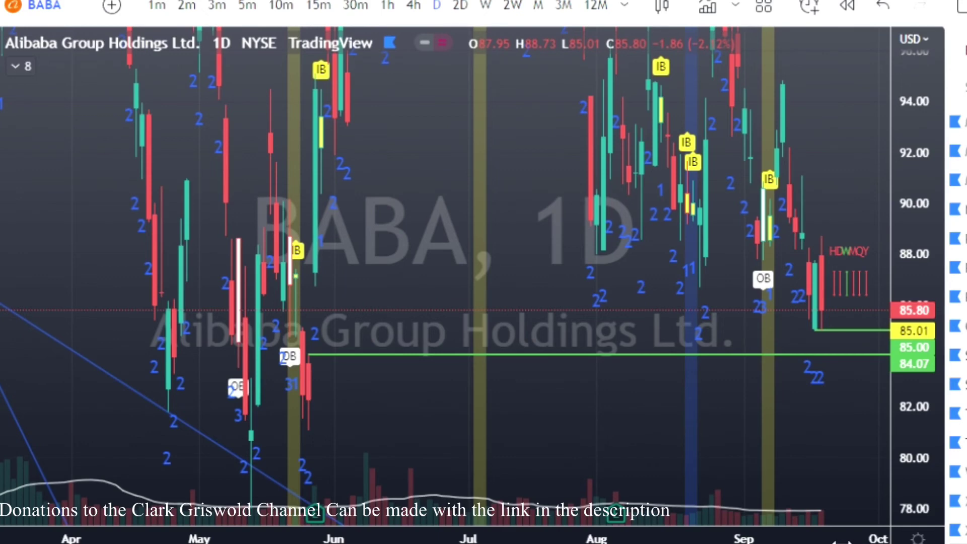
pyautogui.scroll(5, 847, 540)
pyautogui.moveTo(553, 450); pyautogui.dragTo(640, 349)
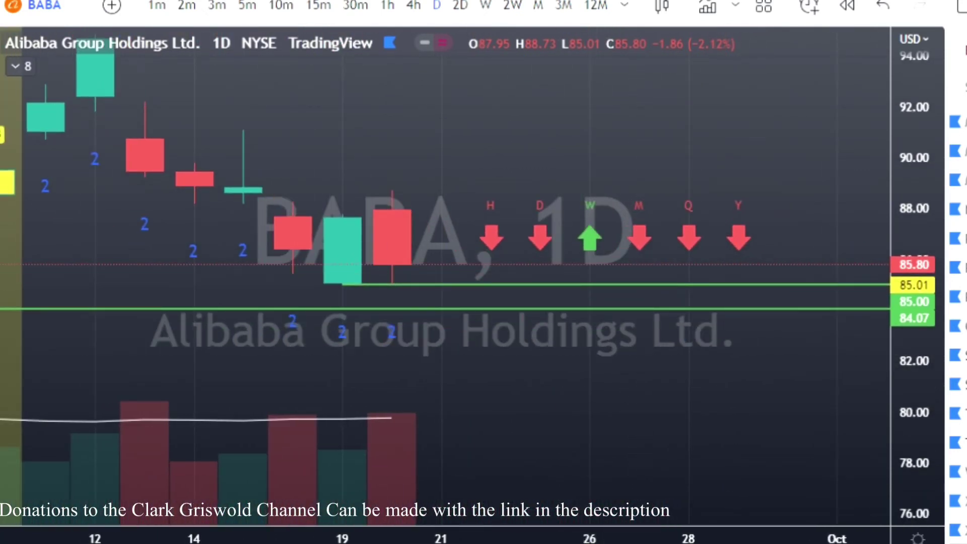
# - Open the Livent (LTHM) daily chart and move the green horizontal ray from the 19 Sep candle's high to the 14 Sep candle's, 35.24
pyautogui.press('Down')
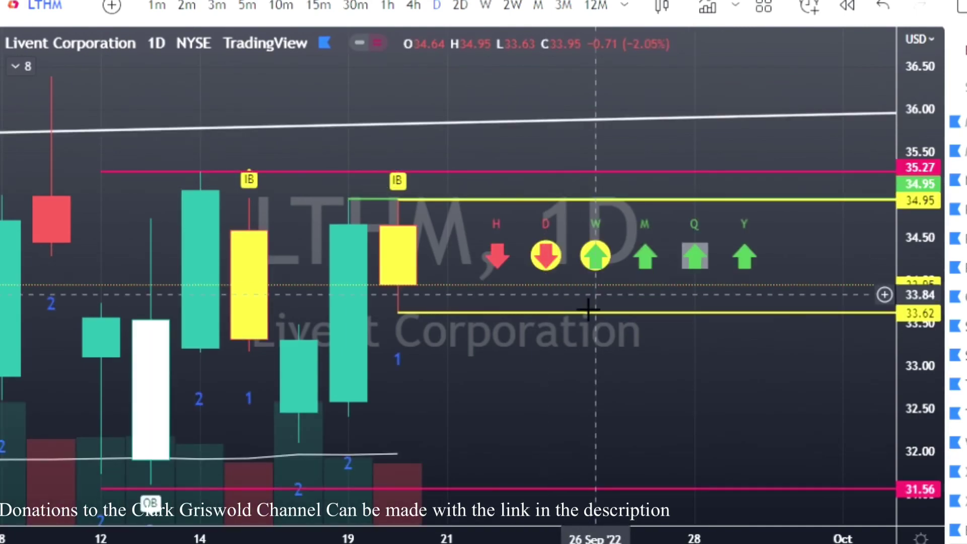
pyautogui.moveTo(565, 410); pyautogui.dragTo(587, 427)
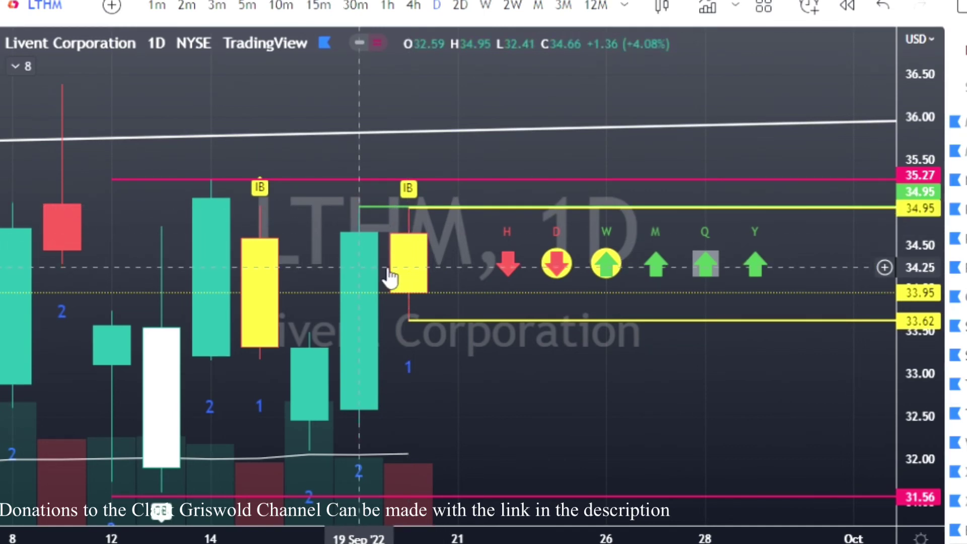
pyautogui.moveTo(398, 214); pyautogui.dragTo(248, 195)
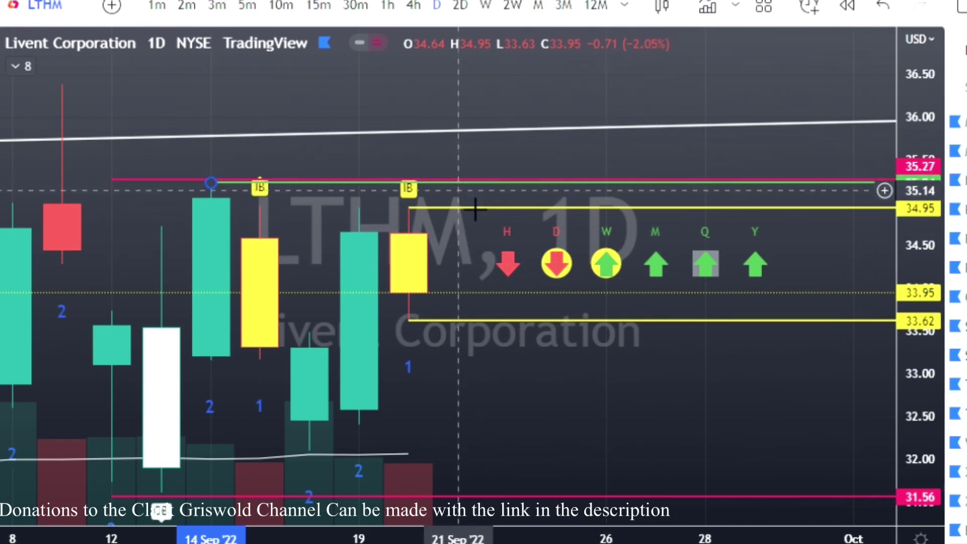
pyautogui.click(409, 206)
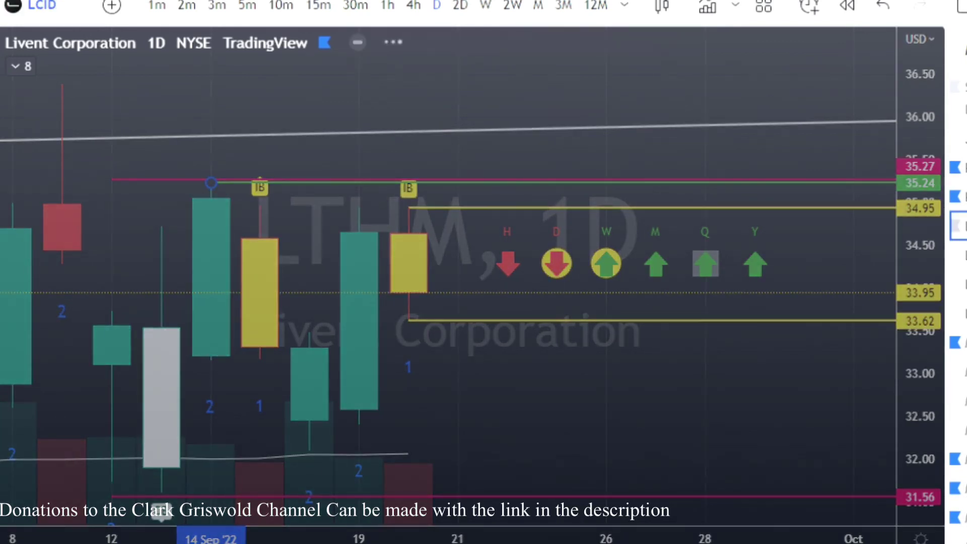
# - Open the LCID, LOW, LULU, LYFT, M and MGM daily charts in turn and check their latest candles against the marked levels
pyautogui.click(957, 226)
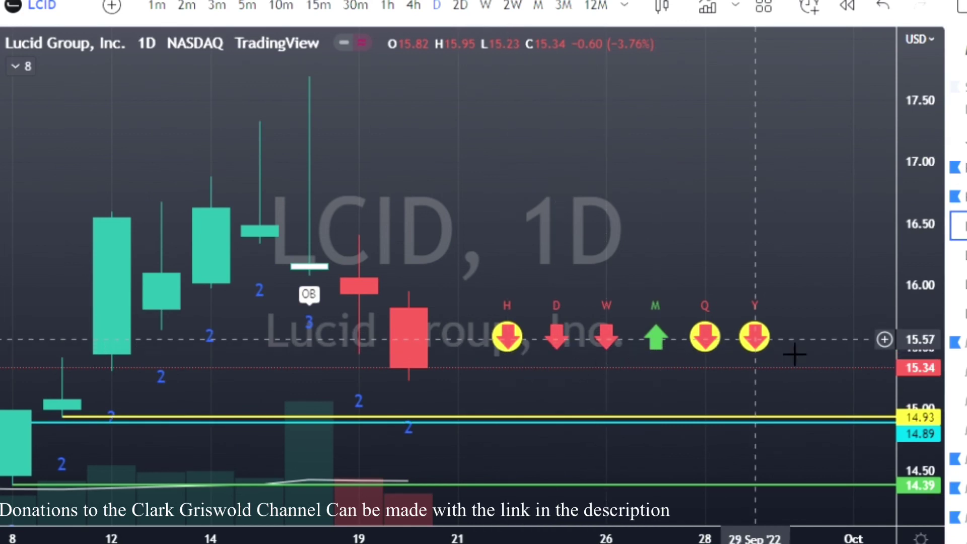
pyautogui.press('Down')
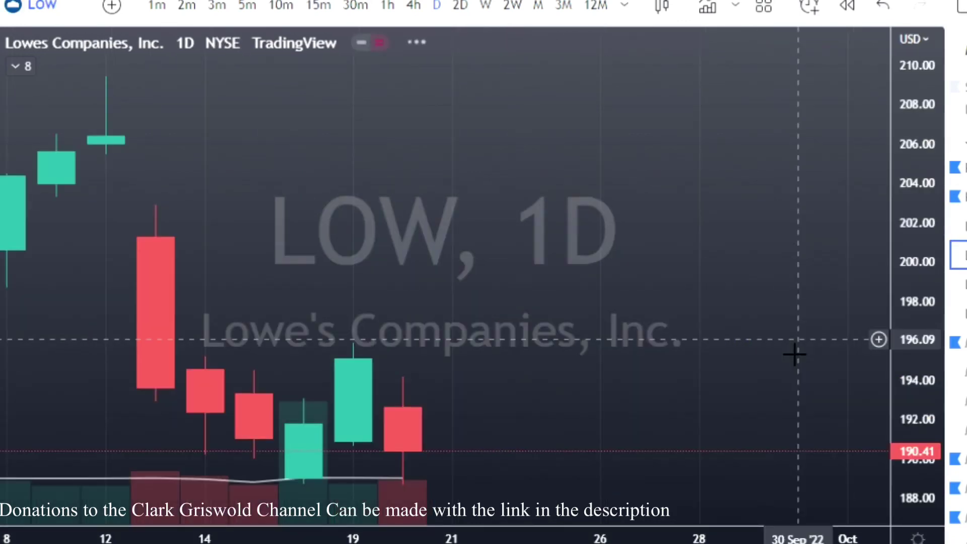
pyautogui.press('Down')
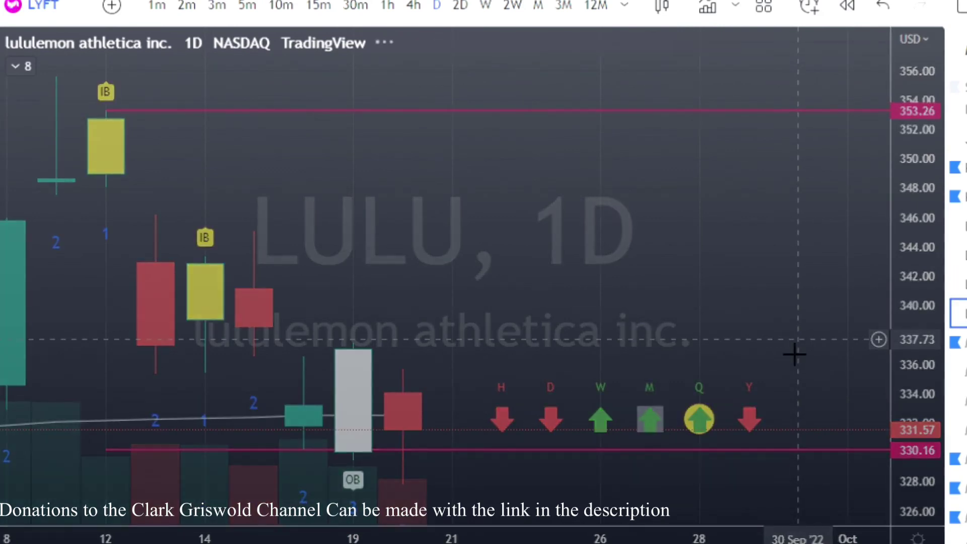
pyautogui.press('Down')
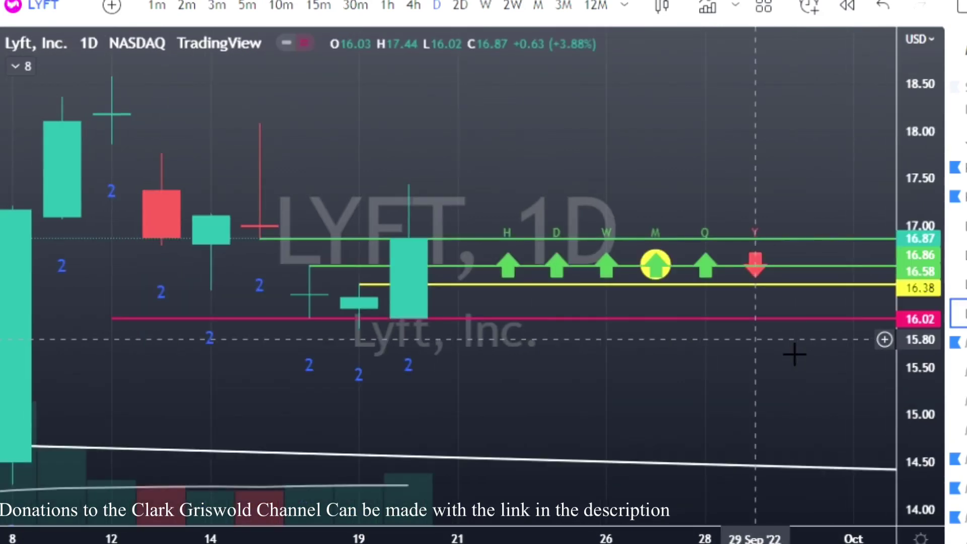
pyautogui.press('Down')
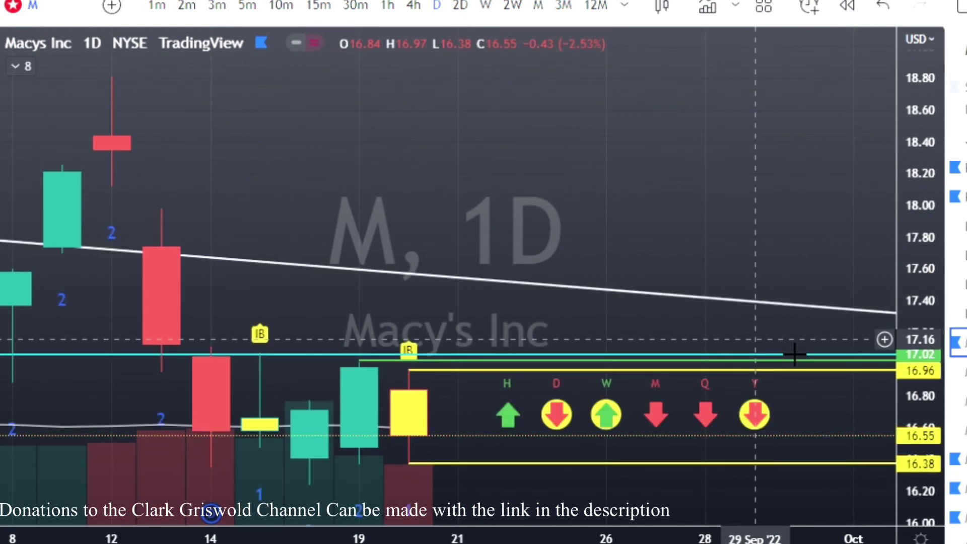
pyautogui.press('Down')
pyautogui.press('Down')
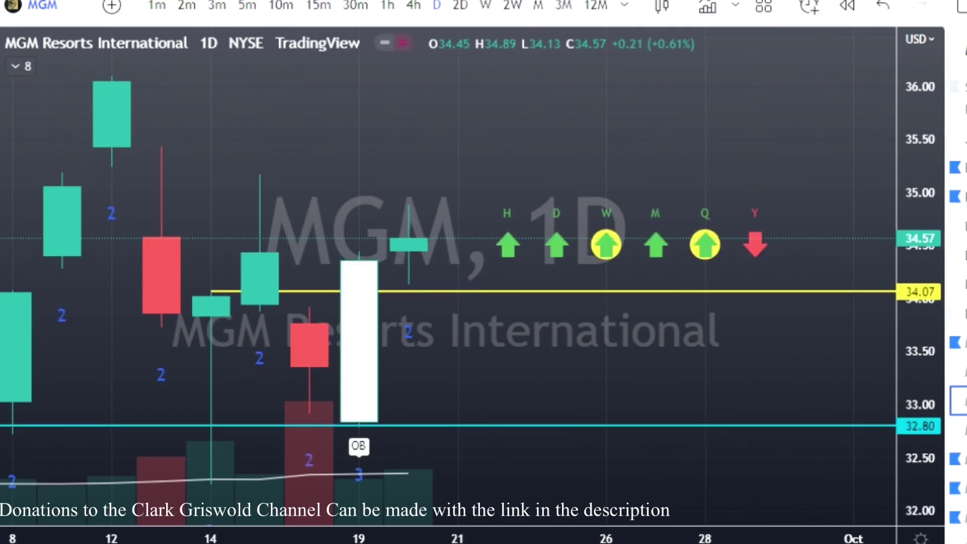
# - Check the daily charts of NVAX, NKE, ORCL and PFE, and examine PG's 19 and 20 Sep candles against its inside bar levels
pyautogui.scroll(2, 958, 353)
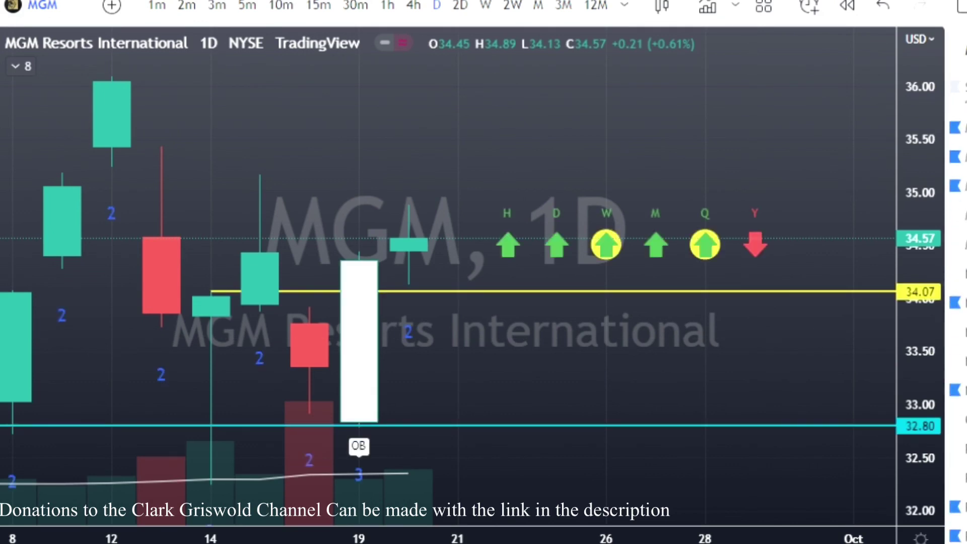
pyautogui.click(959, 360)
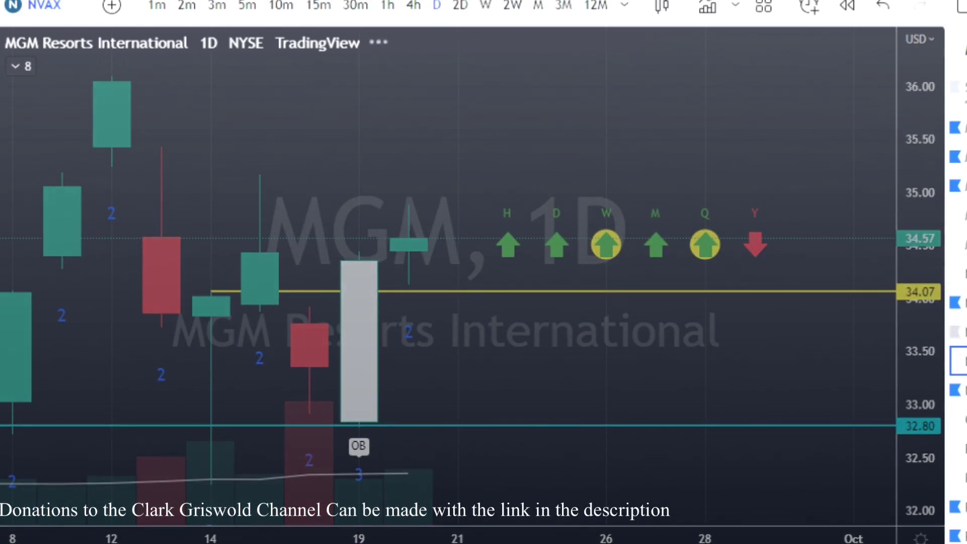
pyautogui.click(959, 331)
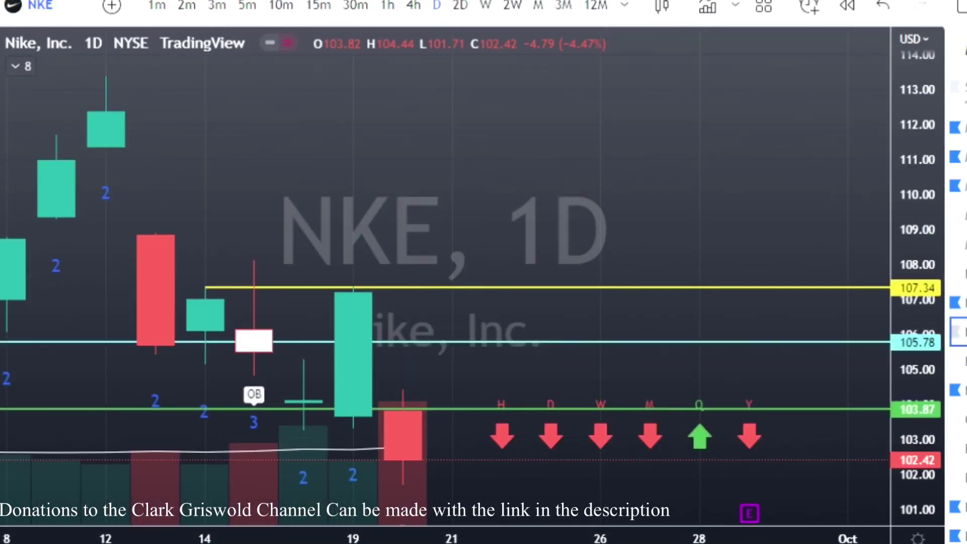
pyautogui.click(958, 419)
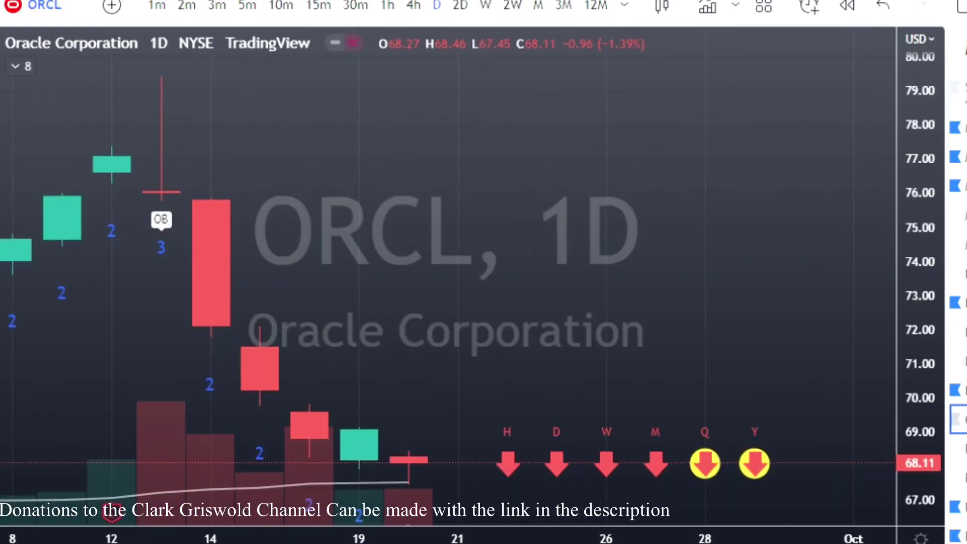
pyautogui.click(959, 448)
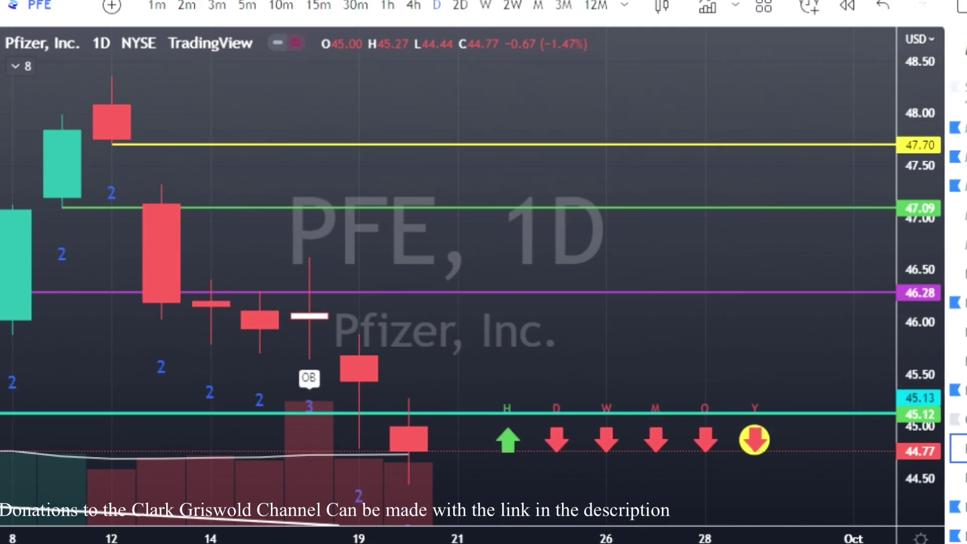
pyautogui.click(959, 477)
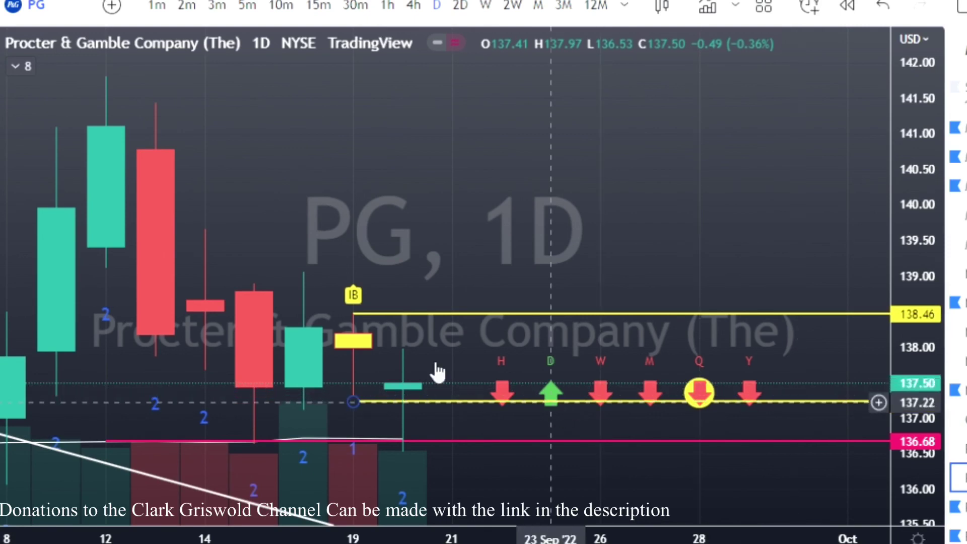
pyautogui.moveTo(572, 233); pyautogui.dragTo(548, 154)
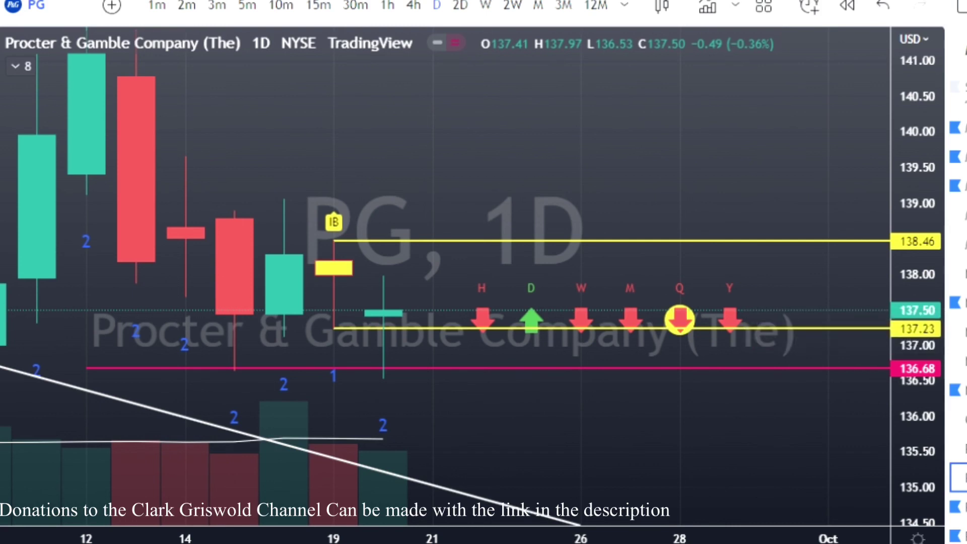
# - Check the Plug Power (PLUG) and PayPal (PYPL) daily charts for setups and open Roblox (RBLX)
pyautogui.scroll(-1, 958, 323)
pyautogui.scroll(-2, 957, 322)
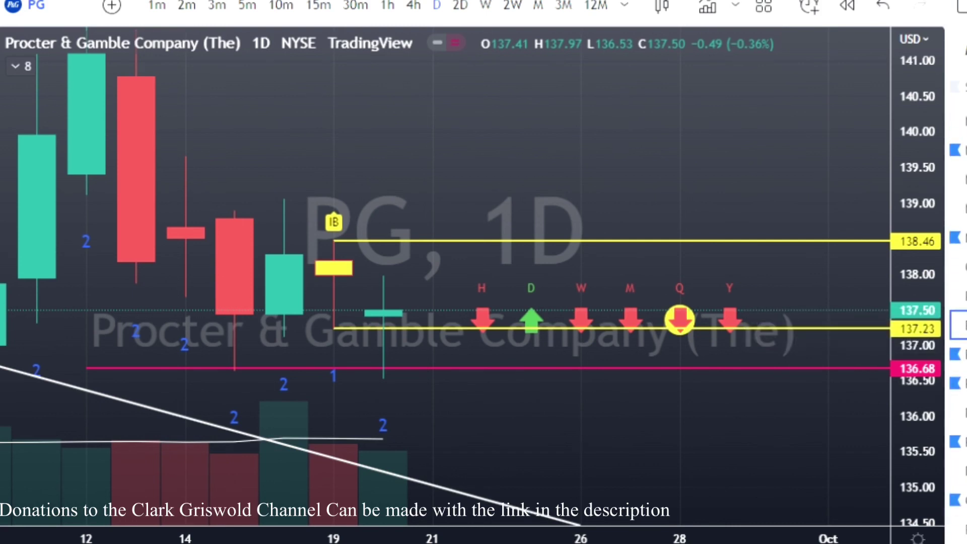
pyautogui.click(957, 412)
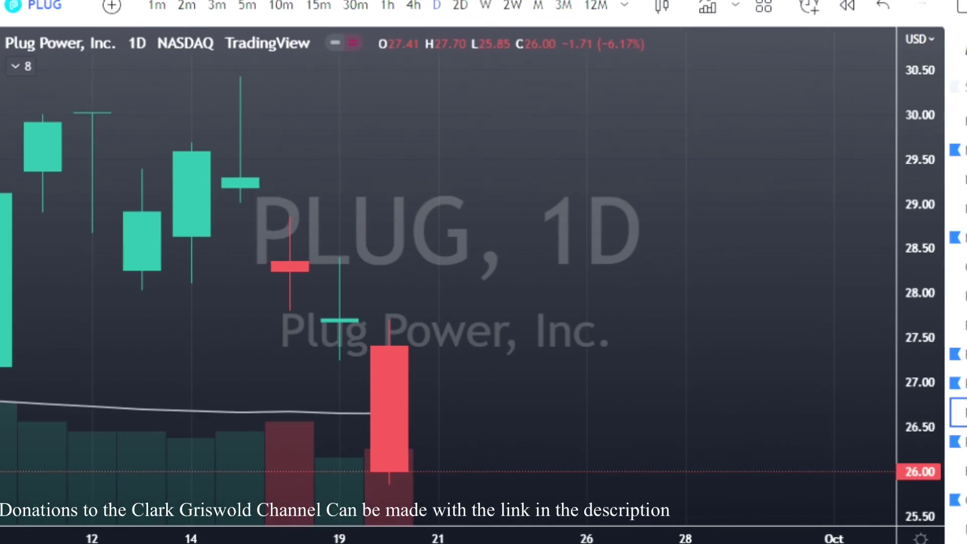
pyautogui.scroll(-4, 957, 327)
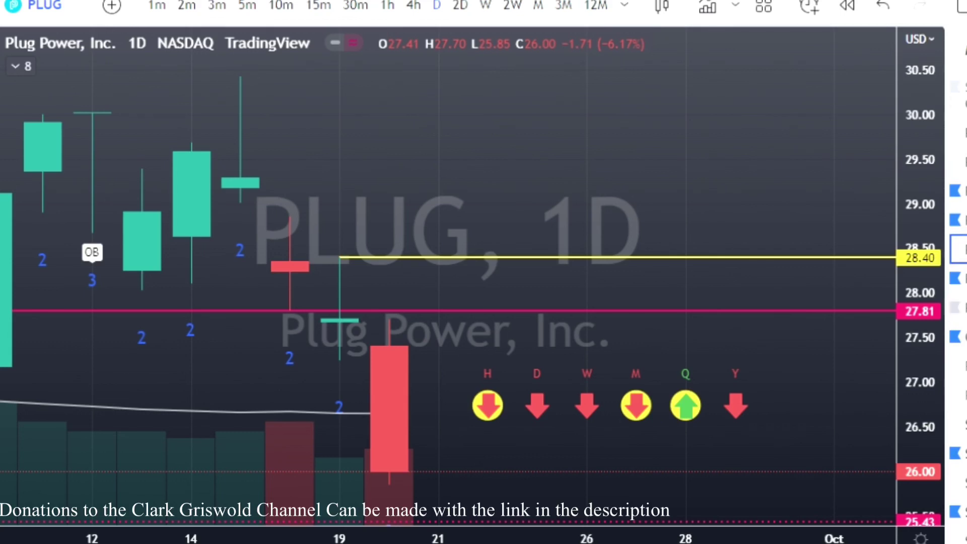
pyautogui.click(960, 307)
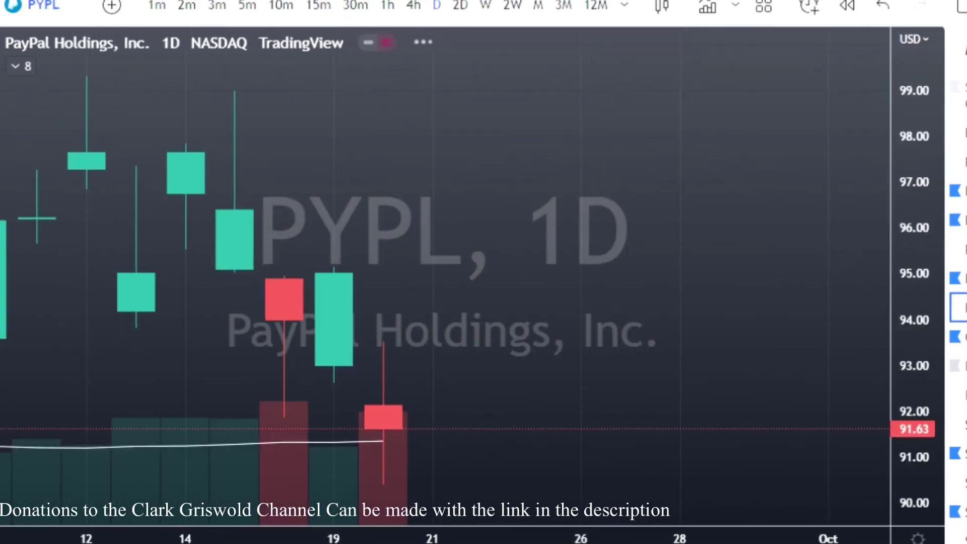
pyautogui.click(960, 365)
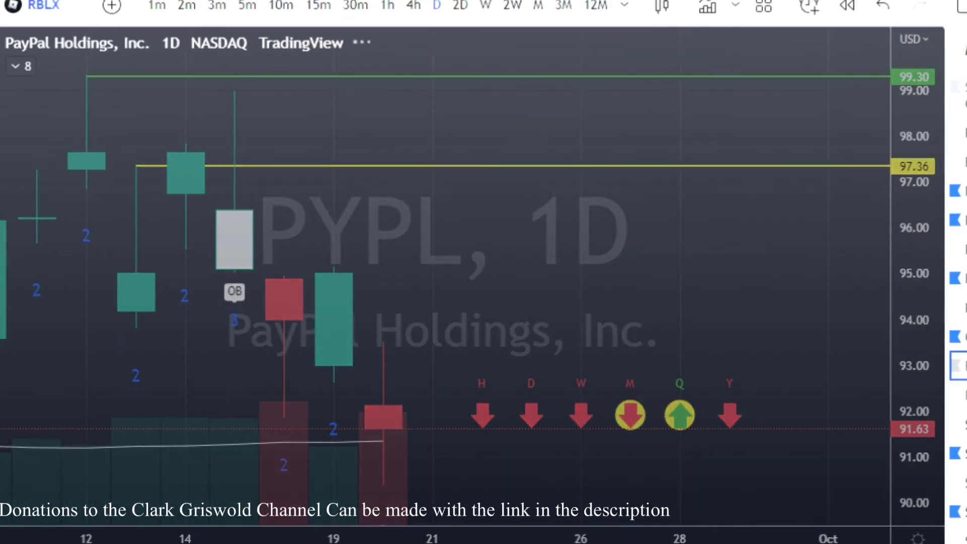